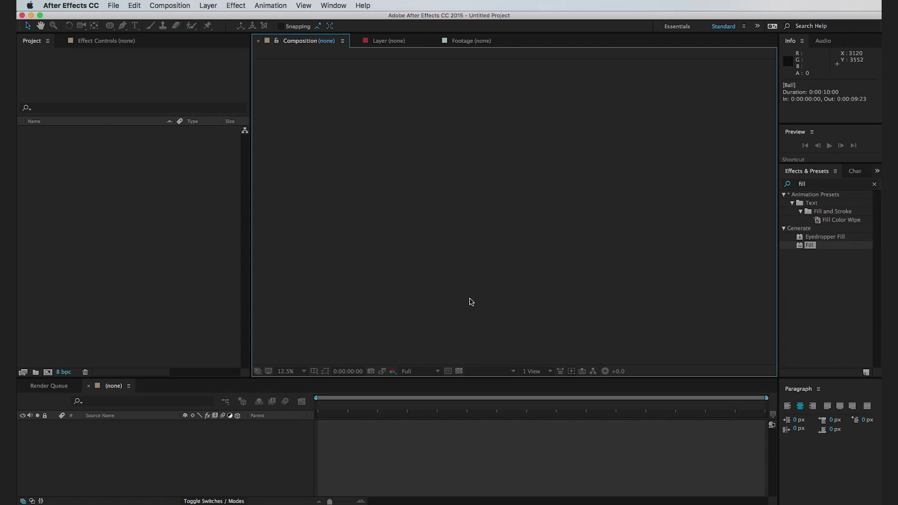
Create a new composition named DNA with the HDTV 1080 24 preset and a 10-second duration
{"action": "left_click", "coordinate": [202, 6]}
{"action": "mouse_move", "coordinate": [187, 6]}
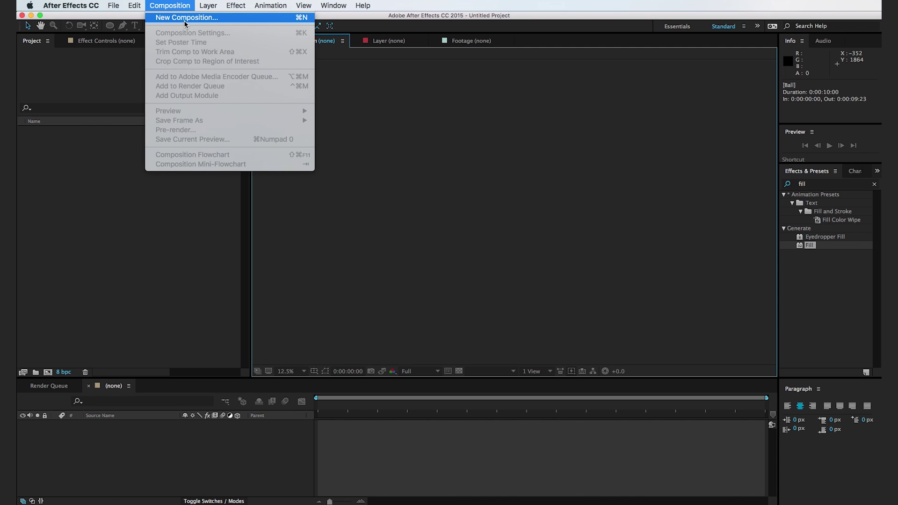
{"action": "left_click", "coordinate": [186, 18]}
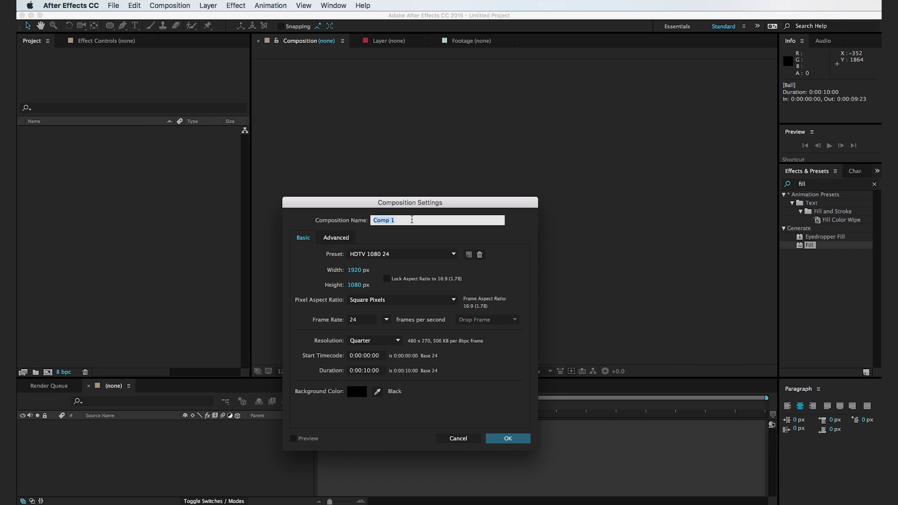
{"action": "type", "text": "DNA"}
{"action": "key", "text": "Return"}
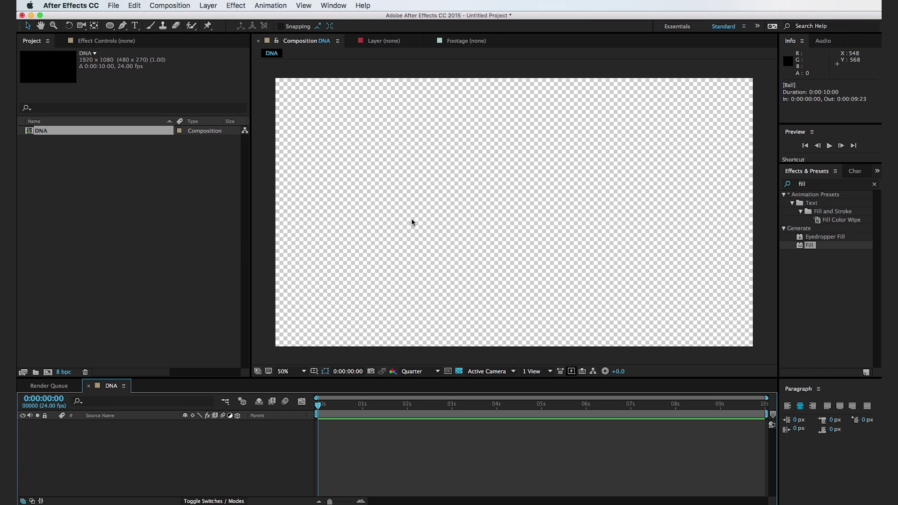
Add a full-size 1920 × 1080 px solid named Strand in blue #4889BE
{"action": "key", "text": "super+y"}
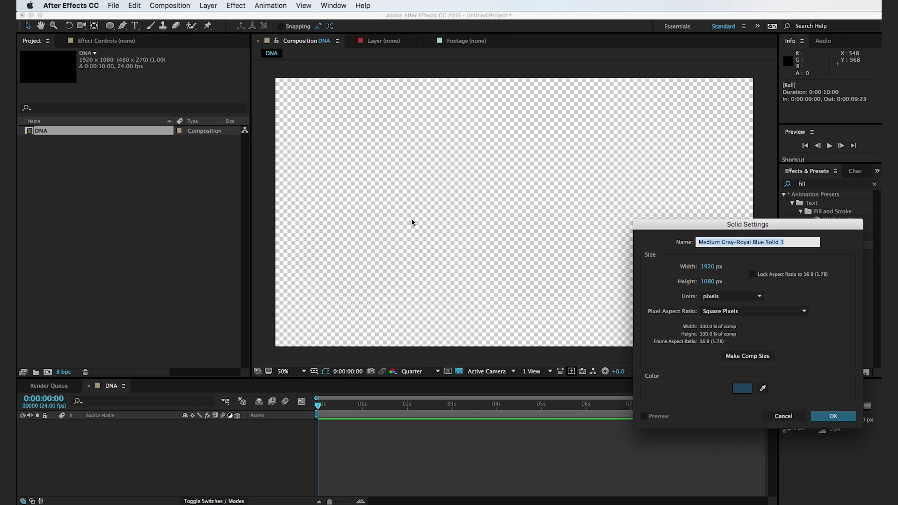
{"action": "left_click", "coordinate": [741, 388]}
{"action": "left_click_drag", "start_coordinate": [701, 437], "coordinate": [687, 396]}
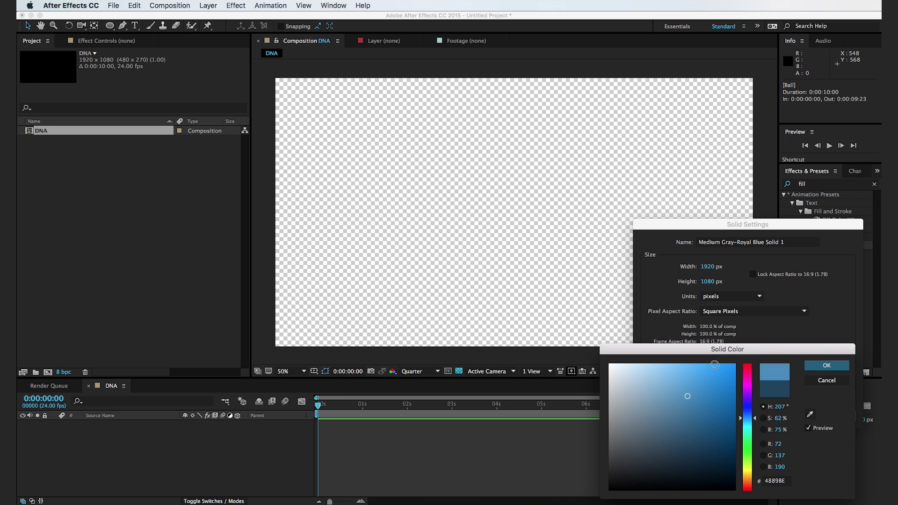
{"action": "left_click_drag", "start_coordinate": [720, 351], "coordinate": [482, 283]}
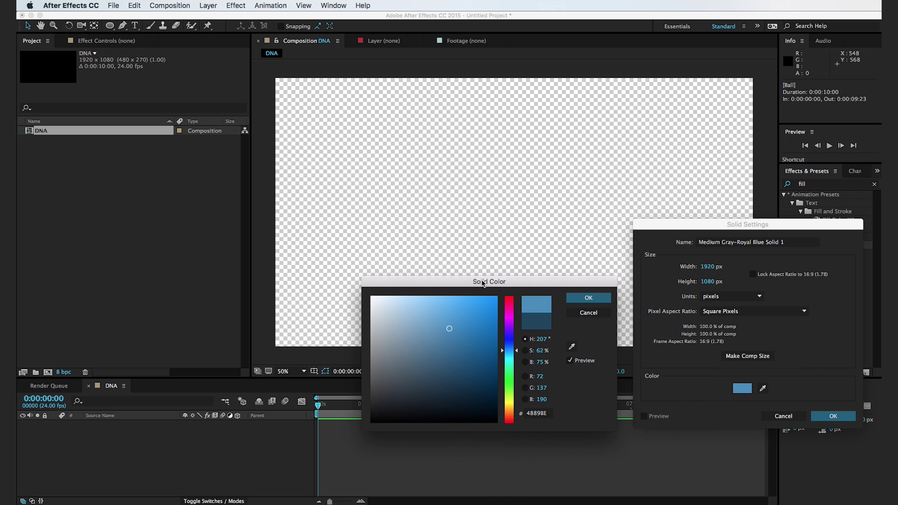
{"action": "left_click", "coordinate": [607, 300]}
{"action": "triple_click", "coordinate": [747, 242]}
{"action": "type", "text": "Strand"}
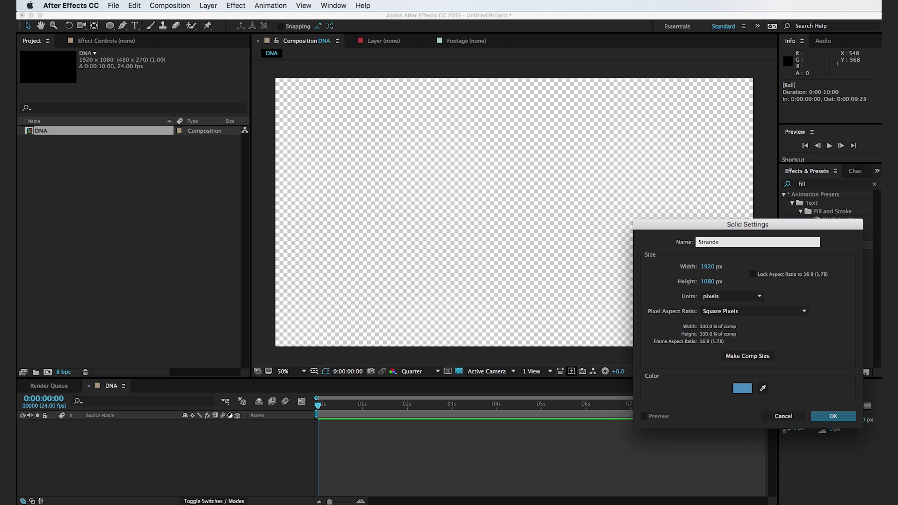
{"action": "key", "text": "Return"}
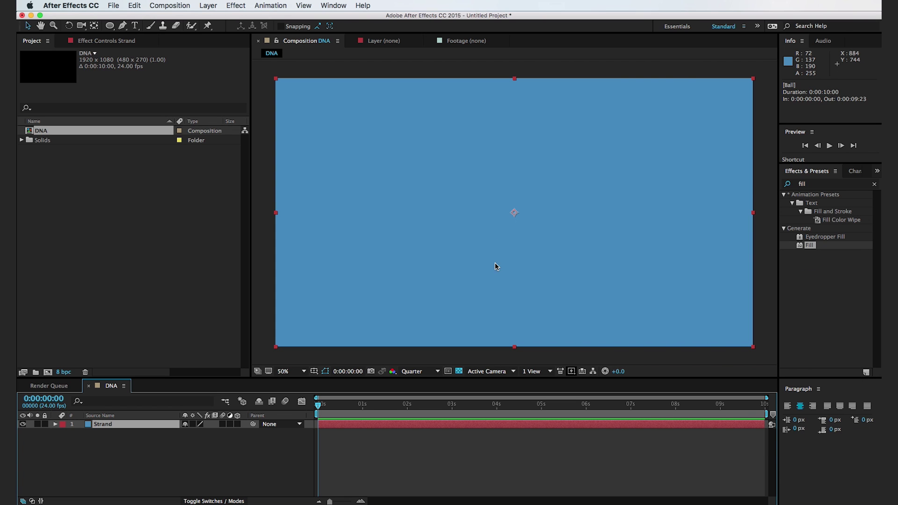
Mask the Strand solid to a horizontal bar about 794 × 35 px and shift it slightly toward the centre with the Proportional Grid shown
{"action": "mouse_move", "coordinate": [109, 26]}
{"action": "left_mouse_down"}
{"action": "mouse_move", "coordinate": [140, 41]}
{"action": "mouse_move", "coordinate": [145, 29]}
{"action": "left_mouse_up"}
{"action": "mouse_move", "coordinate": [300, 208]}
{"action": "left_mouse_down"}
{"action": "mouse_move", "coordinate": [339, 226]}
{"action": "mouse_move", "coordinate": [507, 220]}
{"action": "mouse_move", "coordinate": [499, 218]}
{"action": "left_mouse_up"}
{"action": "key", "text": "v"}
{"action": "left_click", "coordinate": [314, 371]}
{"action": "left_click", "coordinate": [349, 390]}
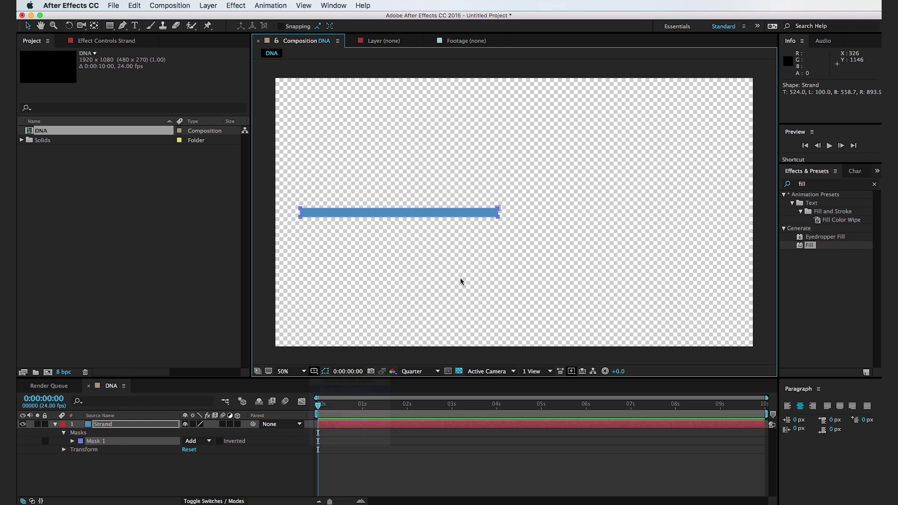
{"action": "mouse_move", "coordinate": [501, 220]}
{"action": "left_mouse_down"}
{"action": "mouse_move", "coordinate": [513, 218]}
{"action": "mouse_move", "coordinate": [506, 221]}
{"action": "left_mouse_up"}
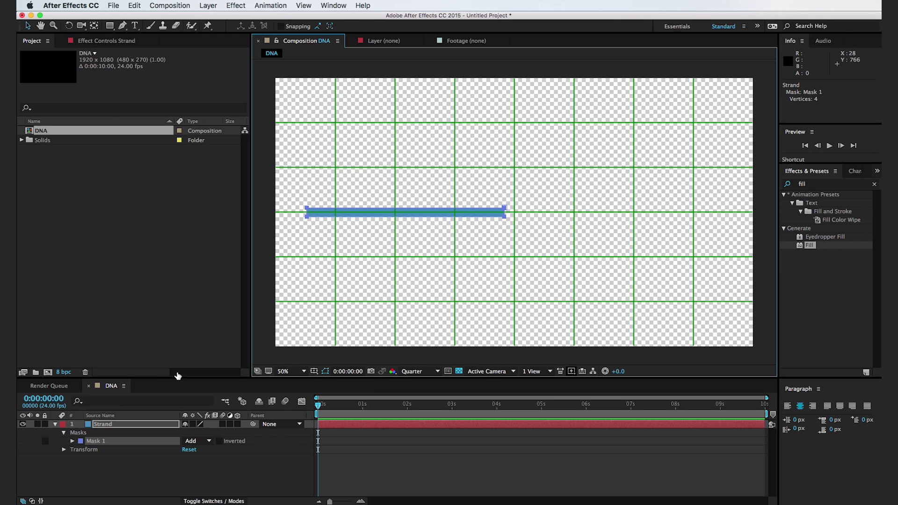
{"action": "left_click", "coordinate": [197, 476]}
Draw a closed four-point Pen mask on the Strand layer, outside the bar's left end, with its curved edge facing the bar
{"action": "left_click", "coordinate": [123, 425]}
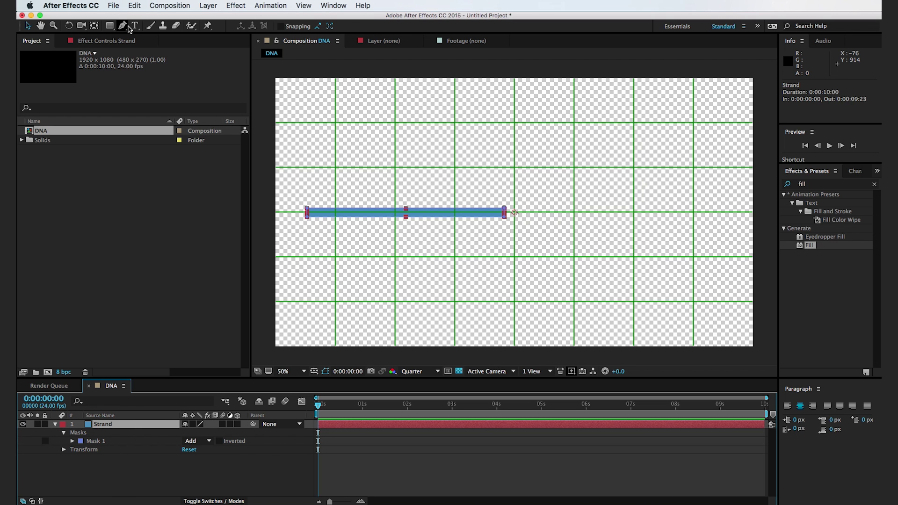
{"action": "left_click_drag", "start_coordinate": [380, 235], "coordinate": [512, 229]}
{"action": "key", "text": "g"}
{"action": "left_click_drag", "start_coordinate": [403, 131], "coordinate": [426, 169]}
{"action": "left_click_drag", "start_coordinate": [420, 248], "coordinate": [403, 275]}
{"action": "left_click", "coordinate": [344, 255]}
{"action": "left_click", "coordinate": [345, 139]}
{"action": "left_click", "coordinate": [402, 132]}
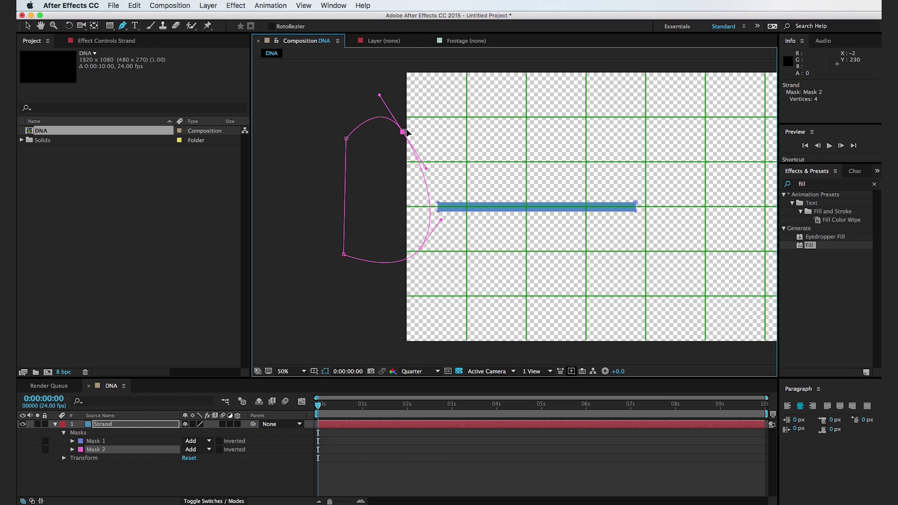
{"action": "key", "text": "v"}
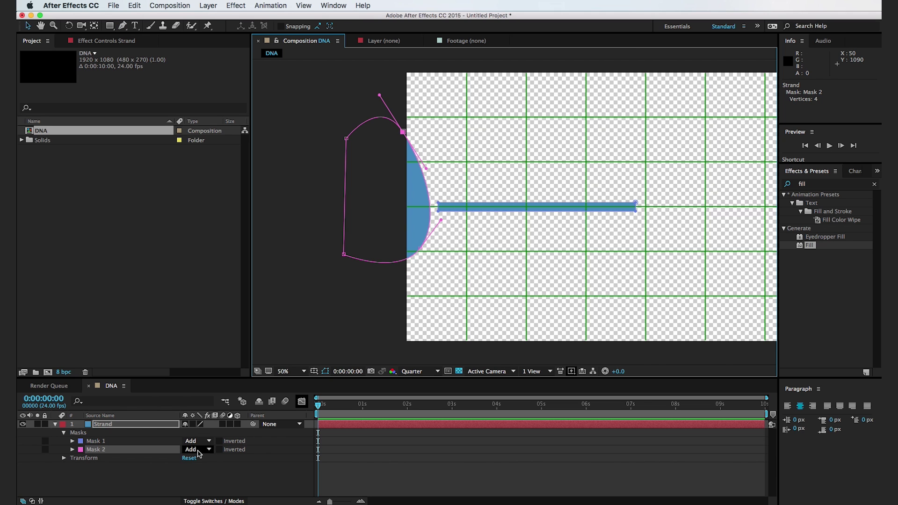
Set Mask 2 to Intersect and shift its two curved-edge points closer to the bar's left end
{"action": "left_click", "coordinate": [198, 450]}
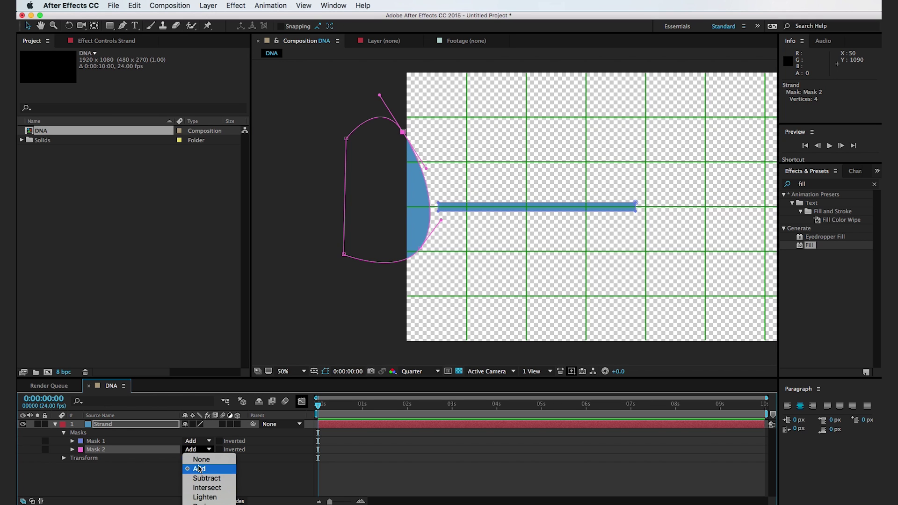
{"action": "left_click", "coordinate": [208, 489]}
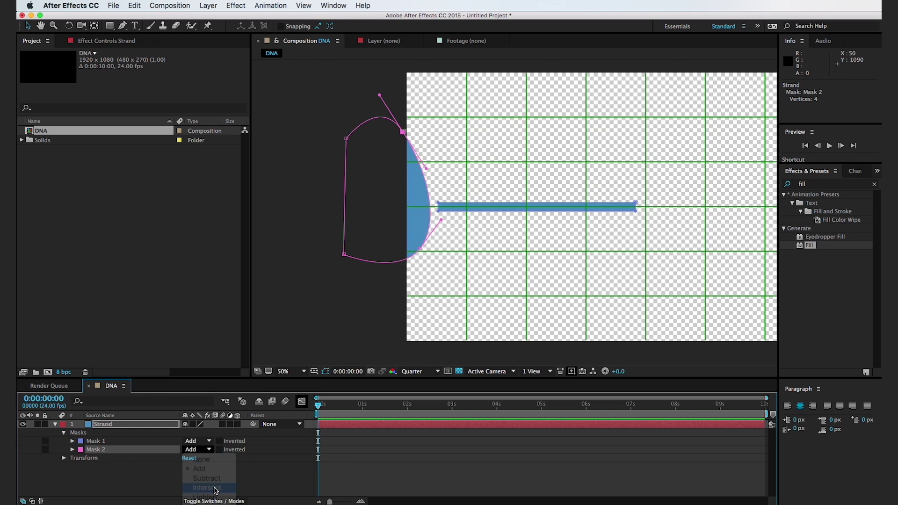
{"action": "left_click", "coordinate": [423, 251]}
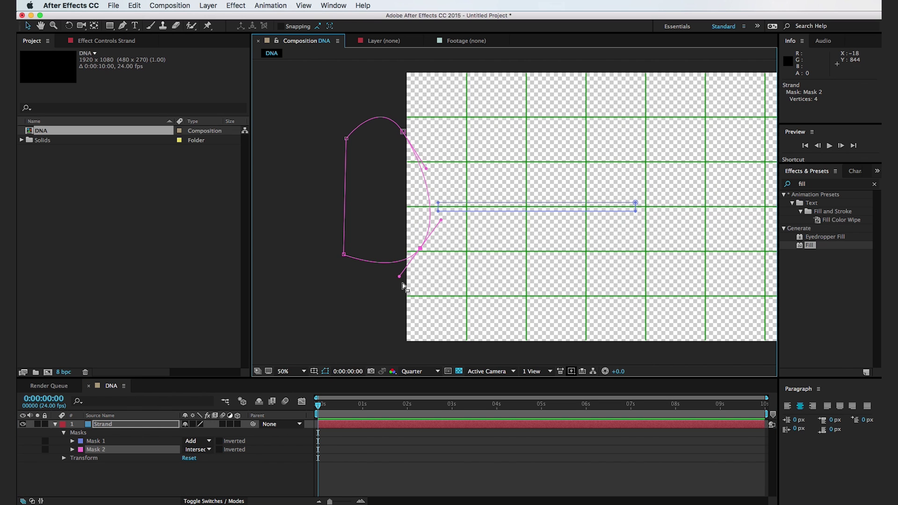
{"action": "left_click_drag", "start_coordinate": [396, 301], "coordinate": [409, 150]}
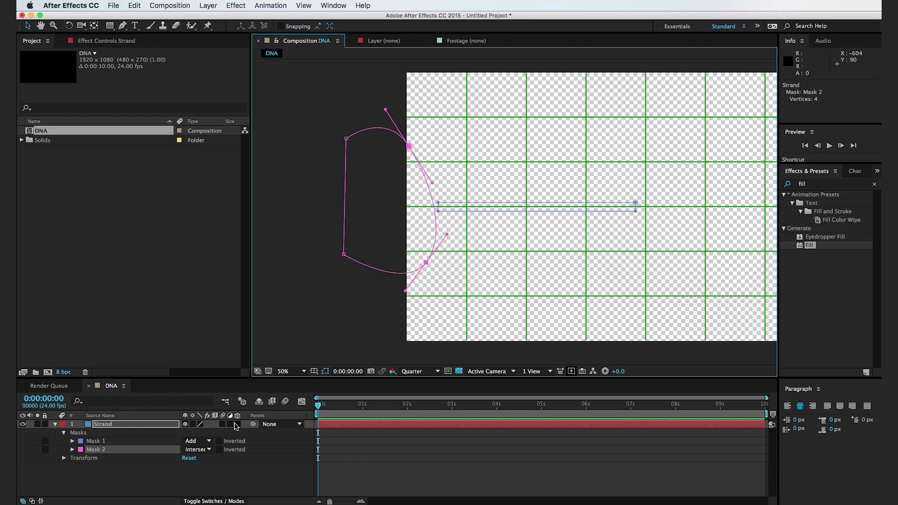
Keyframe Mask 2's path at 0 seconds, move its curved edge past the bar's right end at 3 seconds, and preview the reveal
{"action": "left_click", "coordinate": [72, 449]}
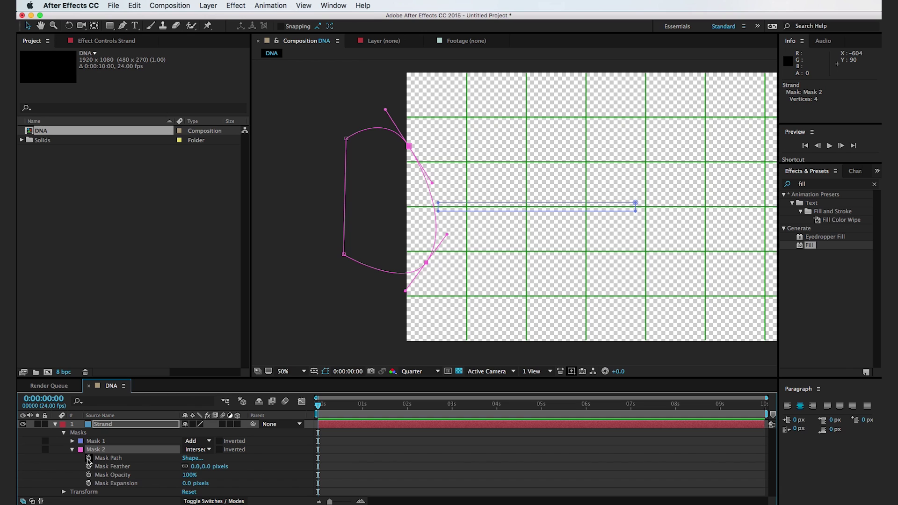
{"action": "left_click", "coordinate": [89, 458]}
{"action": "left_click_drag", "start_coordinate": [331, 411], "coordinate": [452, 411]}
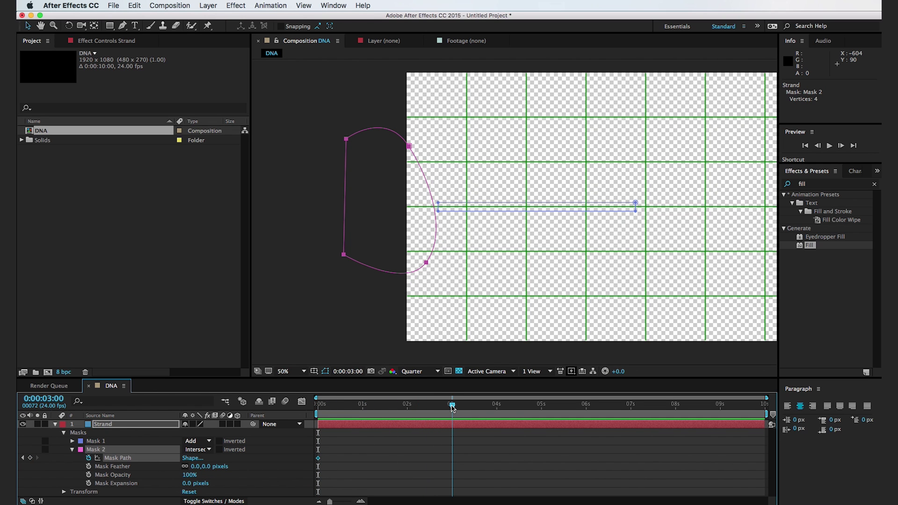
{"action": "left_click", "coordinate": [426, 262]}
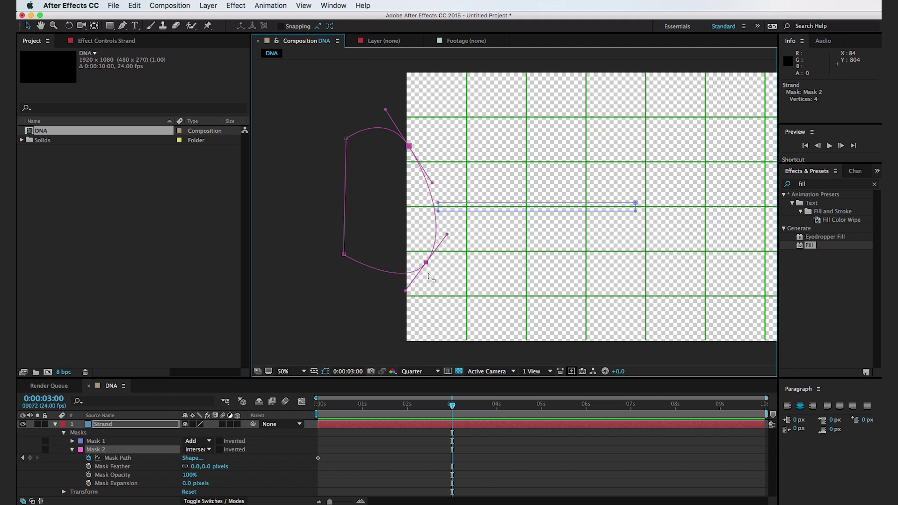
{"action": "left_click_drag", "start_coordinate": [426, 264], "coordinate": [631, 266]}
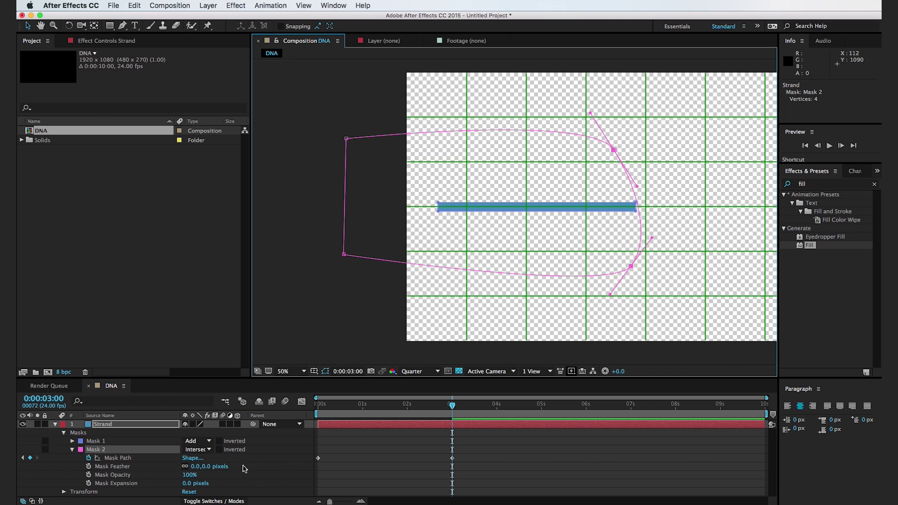
{"action": "left_click", "coordinate": [431, 430]}
{"action": "key", "text": "space"}
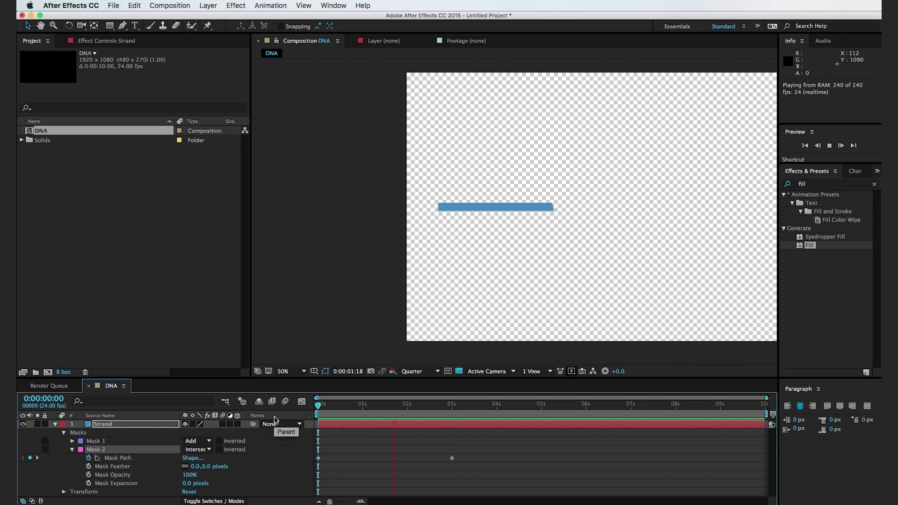
{"action": "key", "text": "space"}
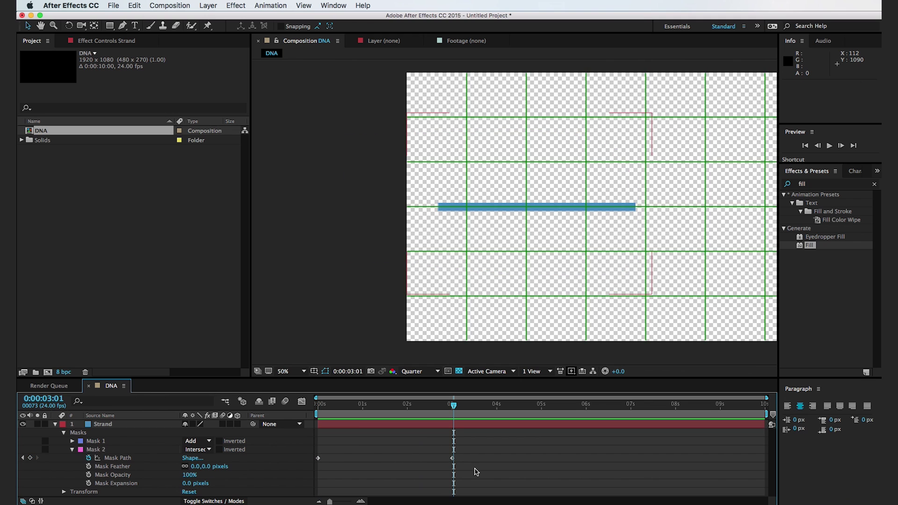
Ease into the 3-second Mask Path keyframe with zero speed and about 80% influence in the speed graph, and preview the animation
{"action": "left_click", "coordinate": [452, 459]}
{"action": "left_click", "coordinate": [301, 401]}
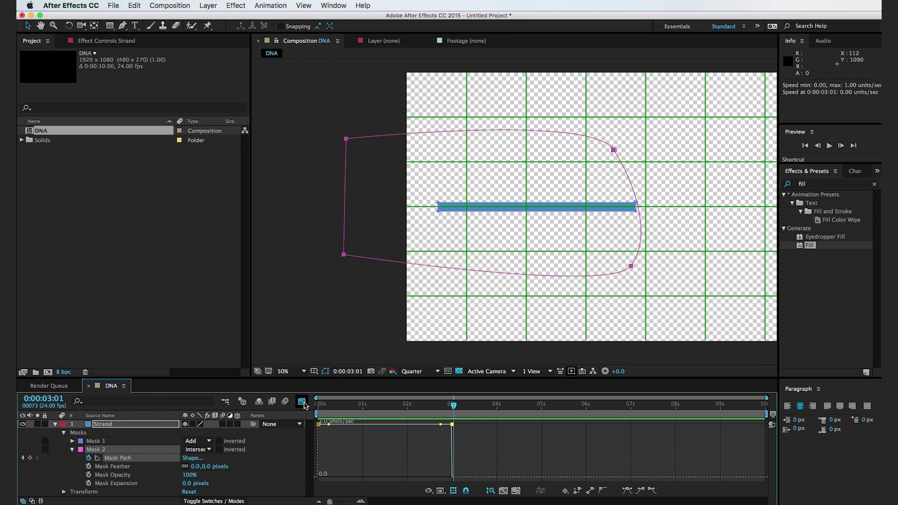
{"action": "left_click_drag", "start_coordinate": [452, 424], "coordinate": [398, 477]}
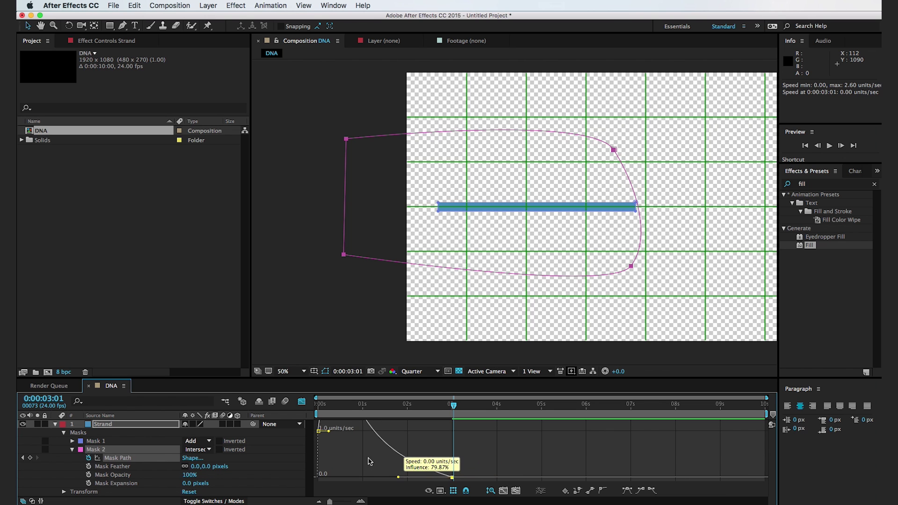
{"action": "key", "text": "Home"}
{"action": "left_click_drag", "start_coordinate": [326, 411], "coordinate": [439, 411]}
{"action": "key", "text": "space"}
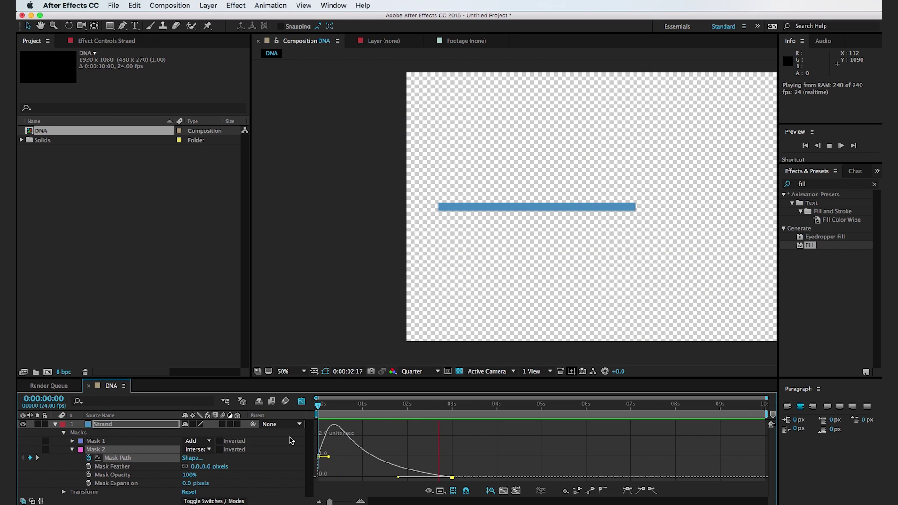
{"action": "key", "text": "space"}
Make the Strand layer 3D, duplicate it, and set the duplicate's X Rotation to 45°
{"action": "left_click", "coordinate": [55, 424]}
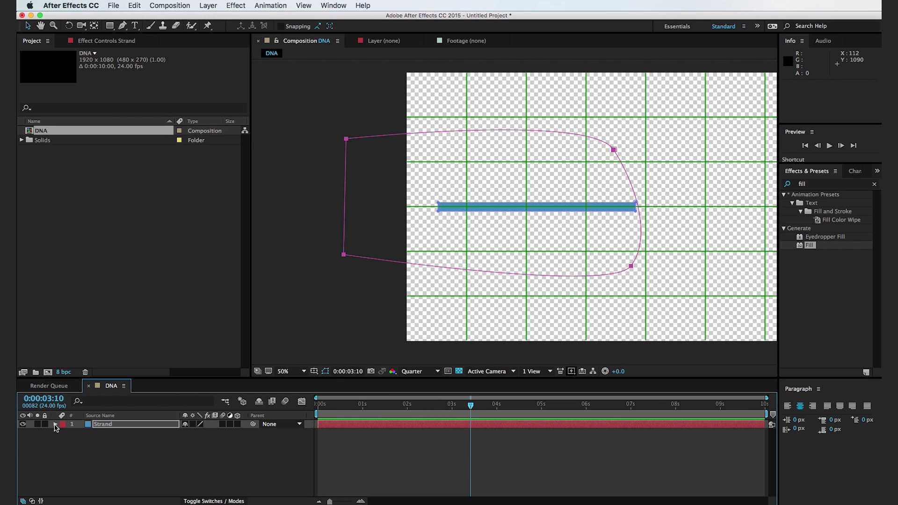
{"action": "left_click", "coordinate": [105, 445]}
{"action": "left_click", "coordinate": [238, 425]}
{"action": "left_click", "coordinate": [145, 424]}
{"action": "key", "text": "super+d"}
{"action": "key", "text": "r"}
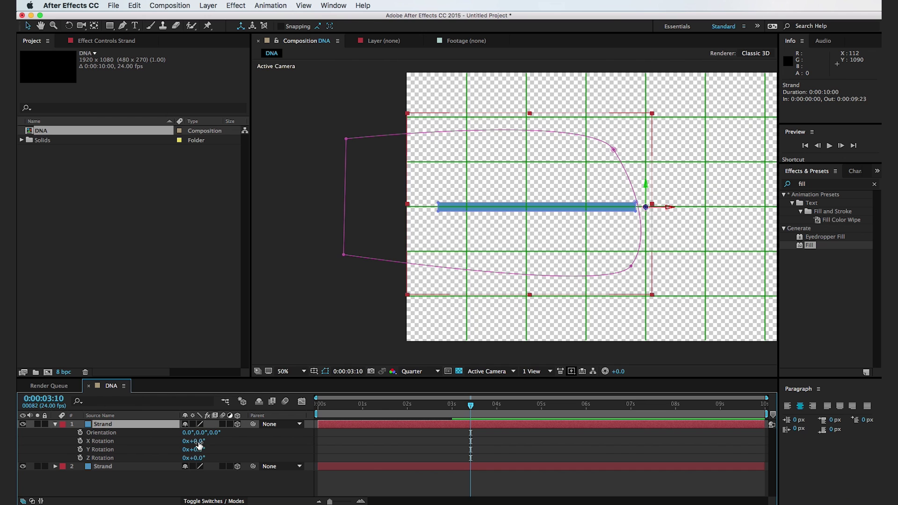
{"action": "left_click_drag", "start_coordinate": [200, 441], "coordinate": [216, 438]}
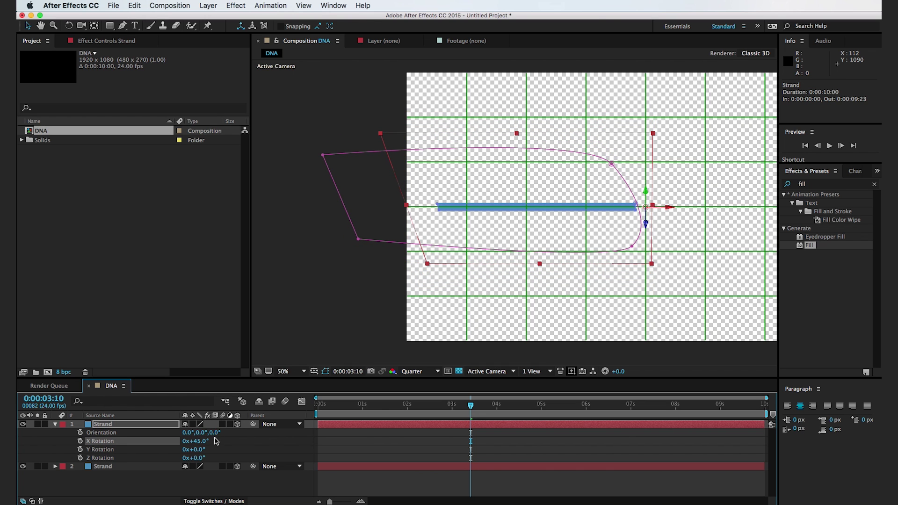
Duplicate the 45° Strand layer and set the new copy's X Rotation to 90°
{"action": "left_click", "coordinate": [159, 425]}
{"action": "key", "text": "super+d"}
{"action": "key", "text": "r"}
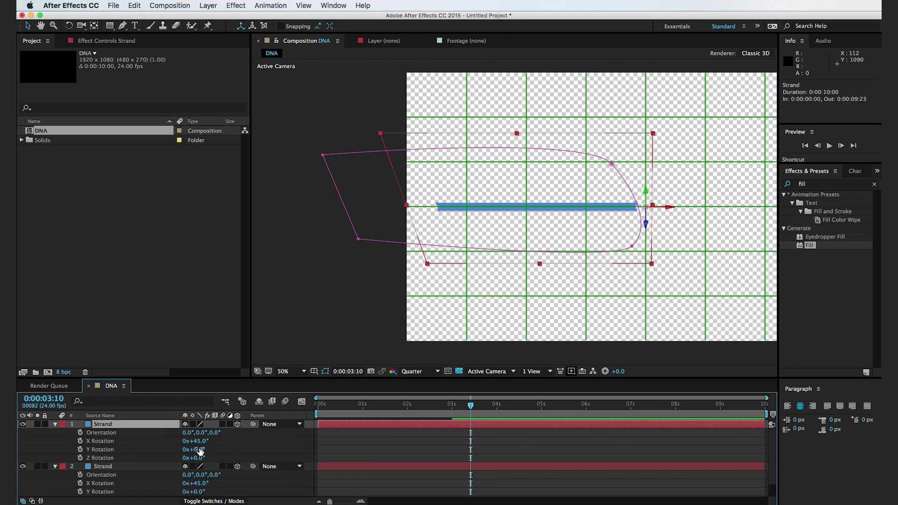
{"action": "left_click_drag", "start_coordinate": [201, 444], "coordinate": [202, 443]}
{"action": "left_click", "coordinate": [202, 441]}
{"action": "type", "text": "90"}
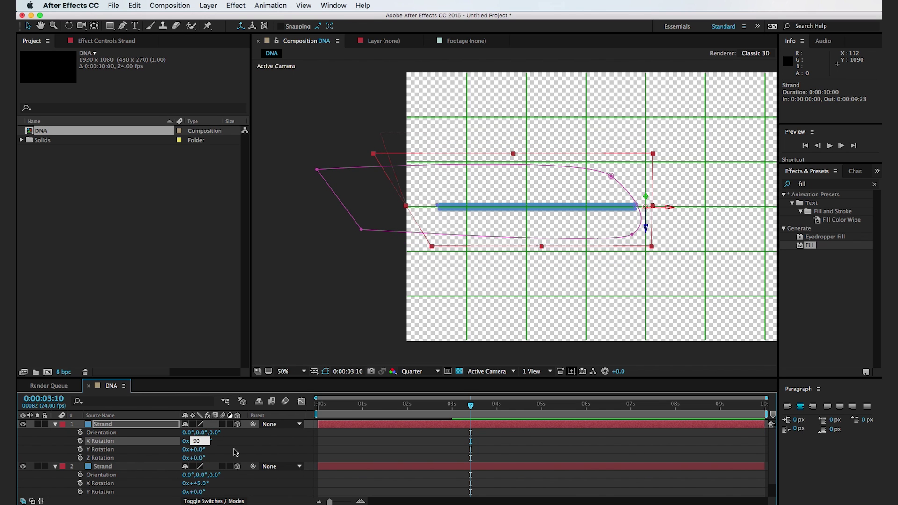
{"action": "key", "text": "Return"}
Duplicate the 90° Strand layer and set the new copy's X Rotation to 135°
{"action": "left_click", "coordinate": [110, 424]}
{"action": "key", "text": "r"}
{"action": "key", "text": "r"}
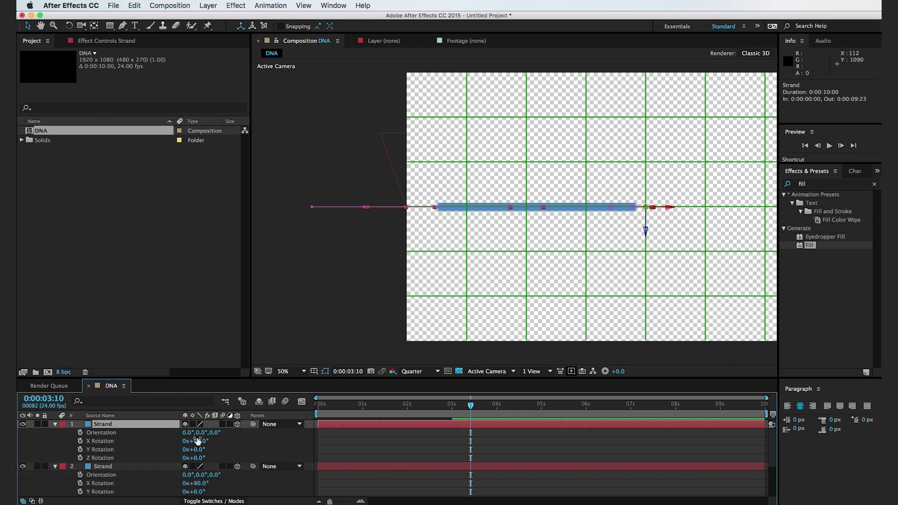
{"action": "left_click", "coordinate": [203, 442]}
{"action": "type", "text": "1"}
{"action": "type", "text": "35"}
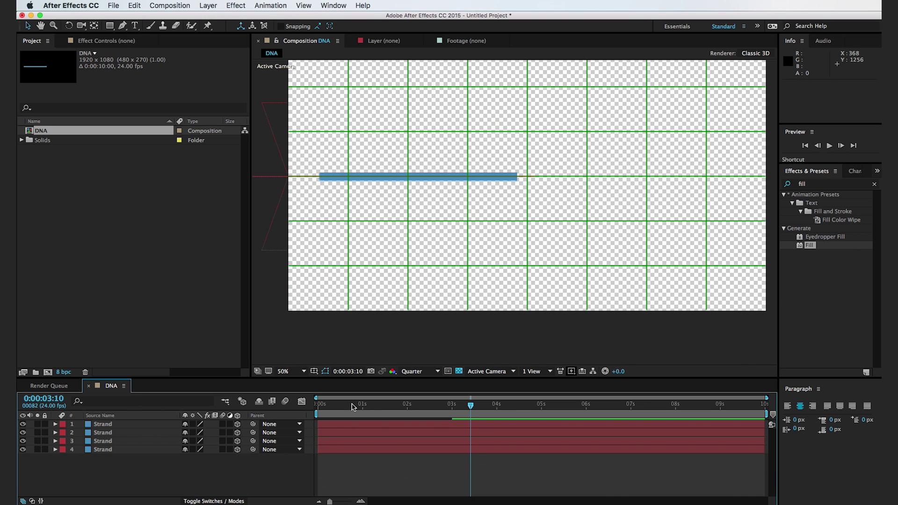
Pre-compose all four Strand layers as Single Strand, and enable collapse transformations and 3D for the new layer
{"action": "left_click_drag", "start_coordinate": [356, 405], "coordinate": [438, 406]}
{"action": "key", "text": "super+a"}
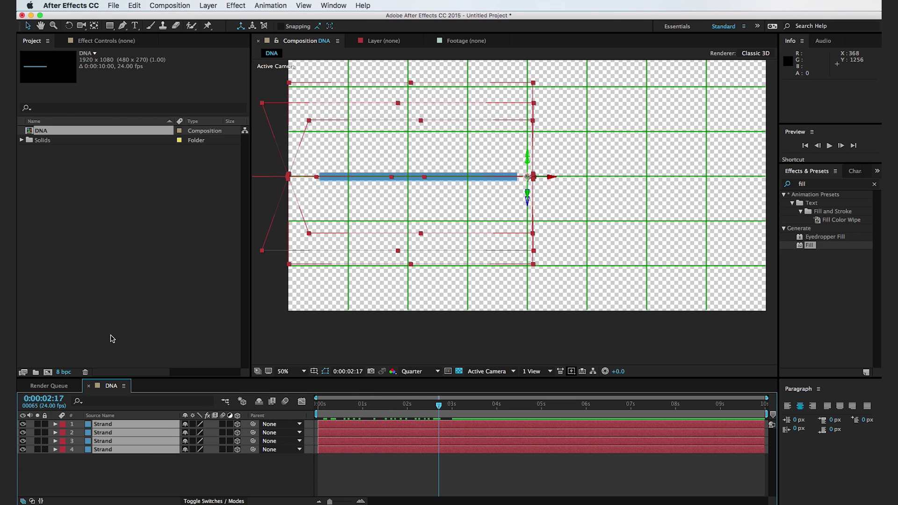
{"action": "key", "text": "super+shift+c"}
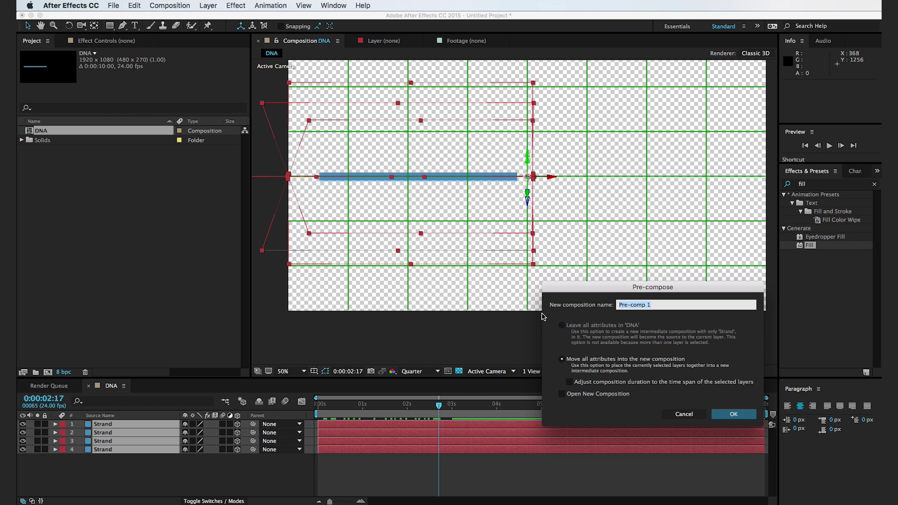
{"action": "type", "text": "Single Strand"}
{"action": "key", "text": "Return"}
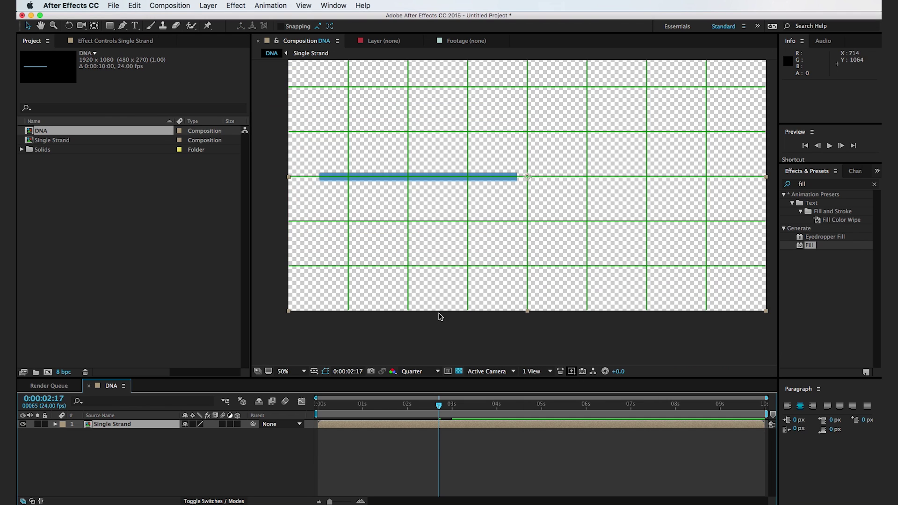
{"action": "left_click", "coordinate": [192, 424]}
{"action": "left_click", "coordinate": [237, 424]}
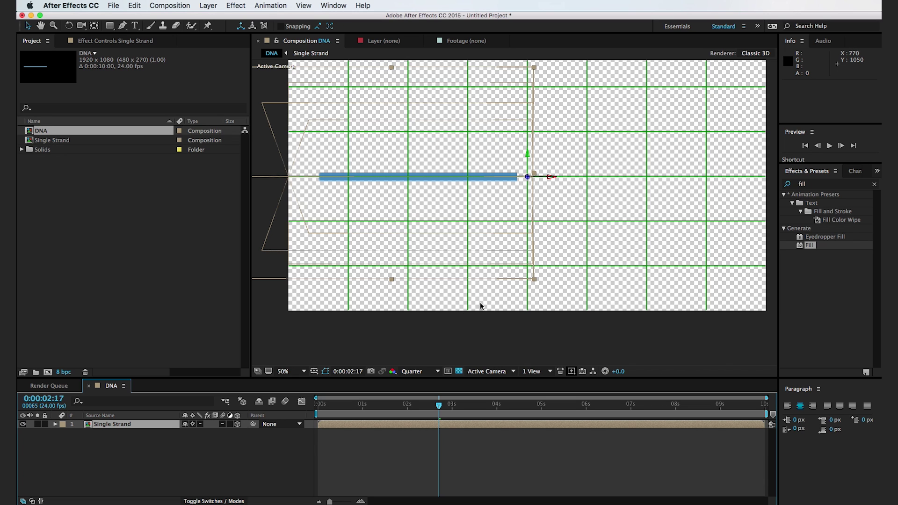
Add a camera layer to the DNA composition
{"action": "left_click", "coordinate": [206, 6]}
{"action": "mouse_move", "coordinate": [224, 17]}
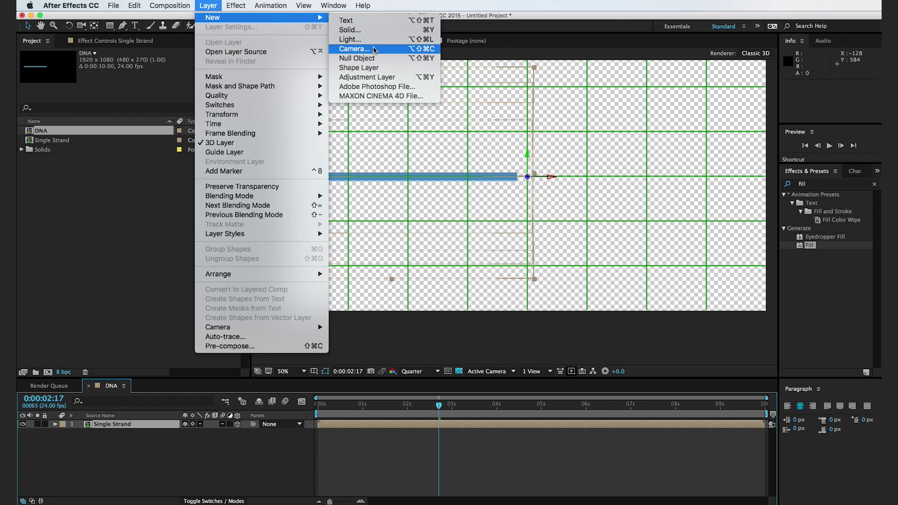
{"action": "left_click", "coordinate": [369, 49]}
{"action": "left_click", "coordinate": [781, 447]}
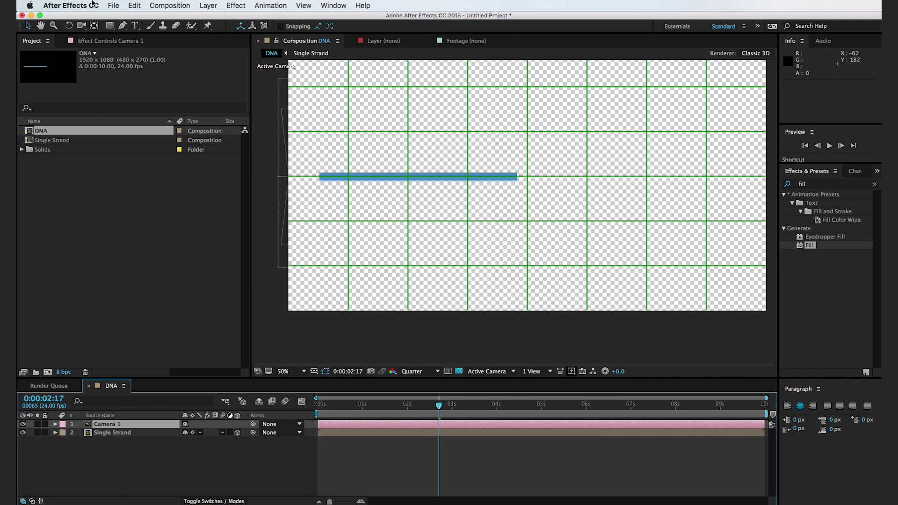
Orbit the camera around the strand to check it in 3D, and undo the orbit
{"action": "left_click_drag", "start_coordinate": [301, 170], "coordinate": [234, 175]}
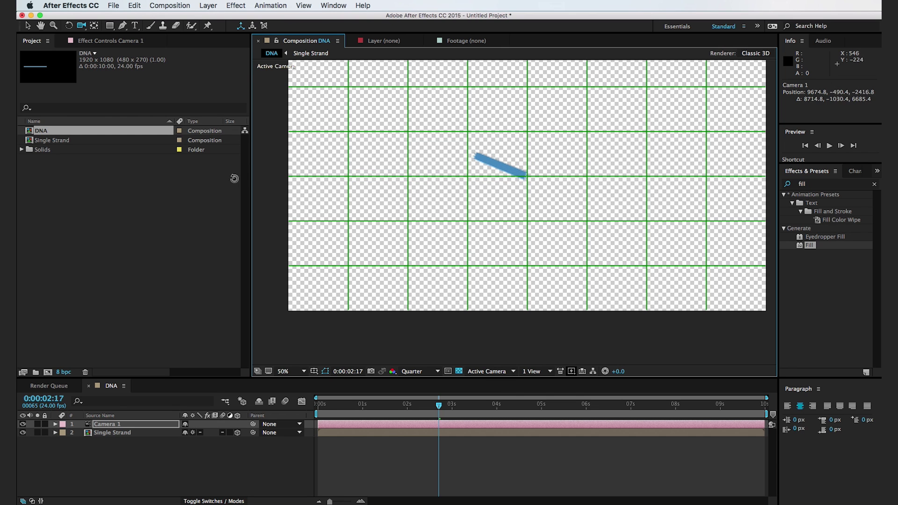
{"action": "key", "text": "super+z"}
{"action": "key", "text": "v"}
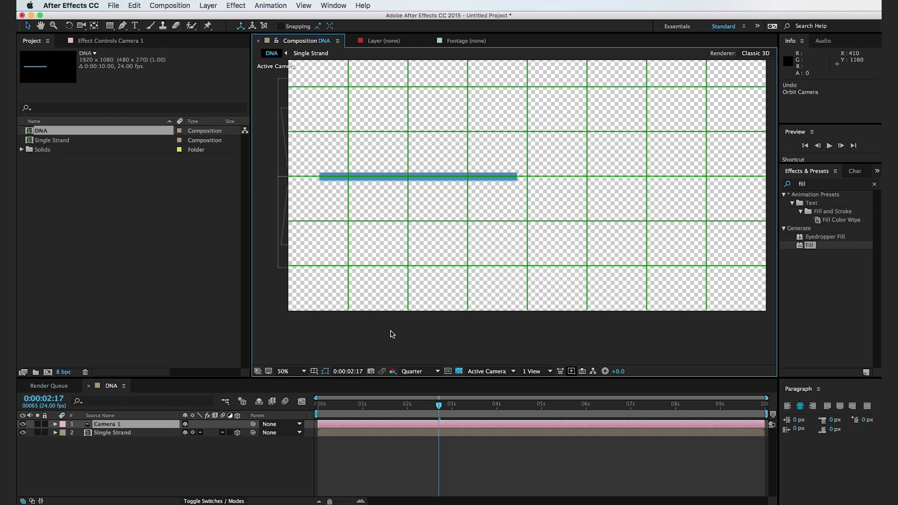
Duplicate the Single Strand layer and mirror the copy horizontally by setting its X Scale to -100%
{"action": "left_click", "coordinate": [391, 333]}
{"action": "left_click_drag", "start_coordinate": [352, 414], "coordinate": [425, 412]}
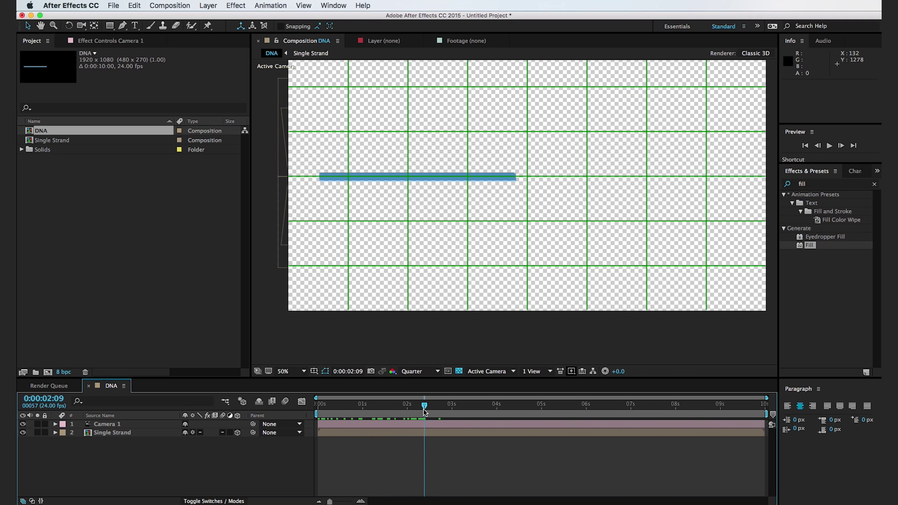
{"action": "left_click", "coordinate": [154, 433]}
{"action": "key", "text": "super+d"}
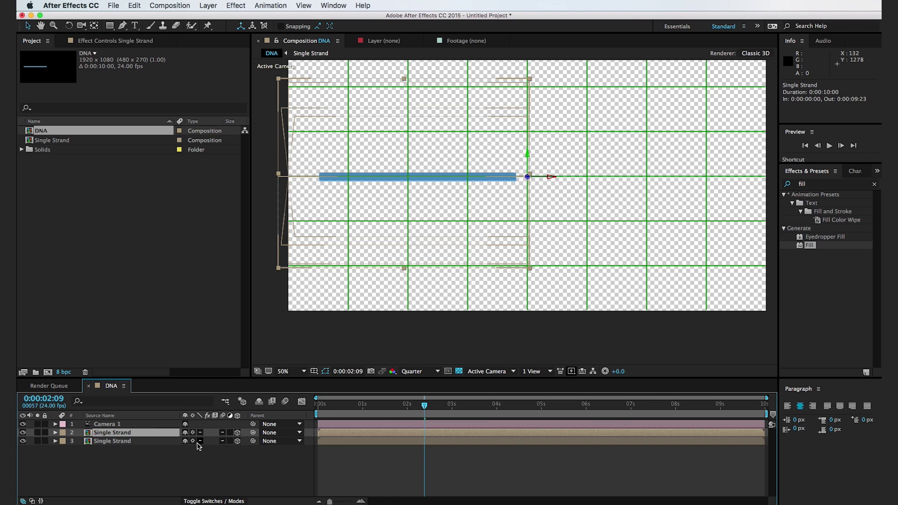
{"action": "key", "text": "s"}
{"action": "left_click", "coordinate": [183, 441]}
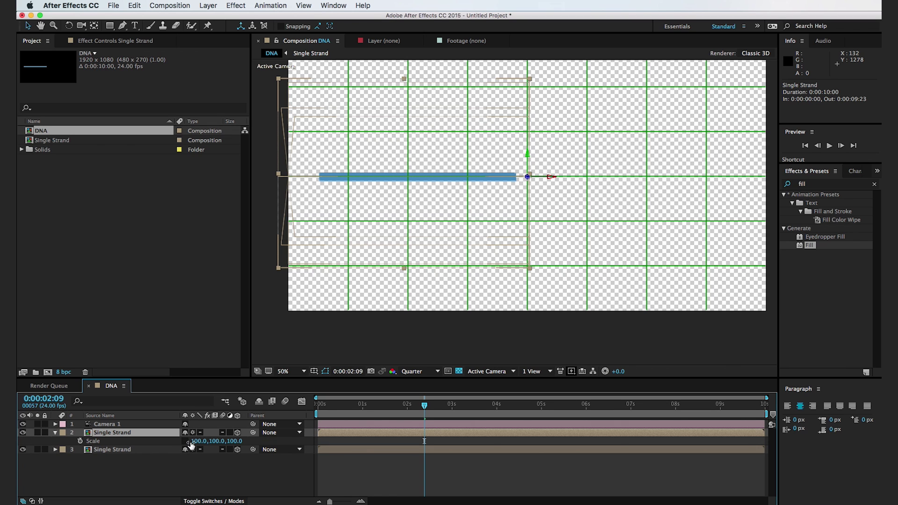
{"action": "left_click", "coordinate": [198, 441]}
{"action": "key", "text": "Return"}
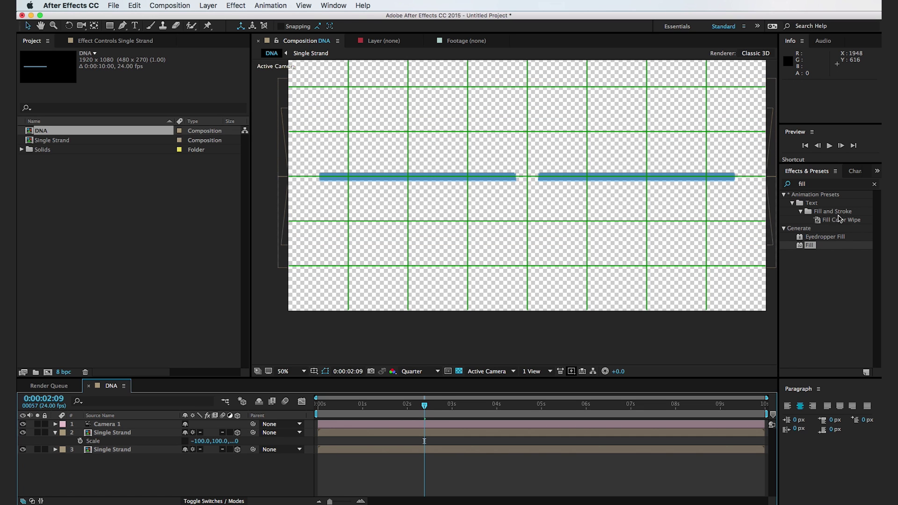
Apply the Fill effect to the mirrored Single Strand and set its color to dark blue 2F4E8A
{"action": "left_click_drag", "start_coordinate": [810, 245], "coordinate": [123, 433]}
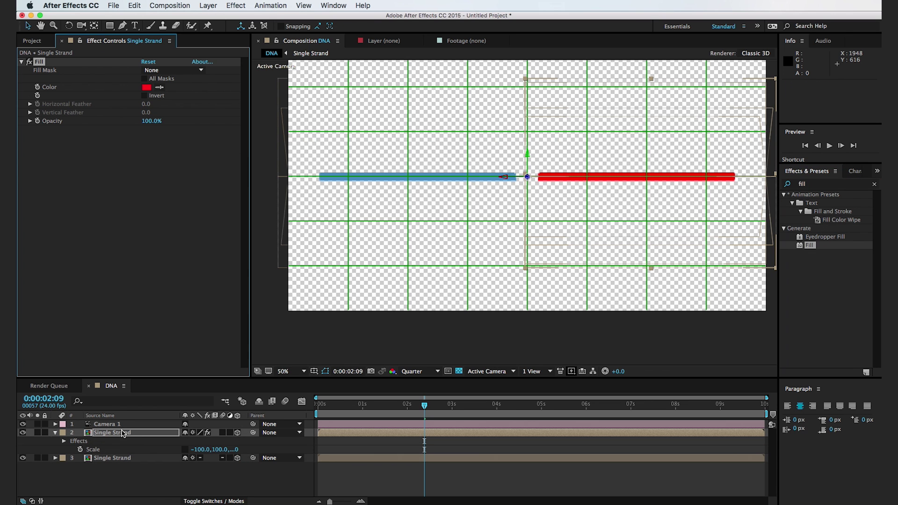
{"action": "left_click", "coordinate": [148, 87]}
{"action": "left_click_drag", "start_coordinate": [501, 368], "coordinate": [508, 346]}
{"action": "left_click", "coordinate": [478, 344]}
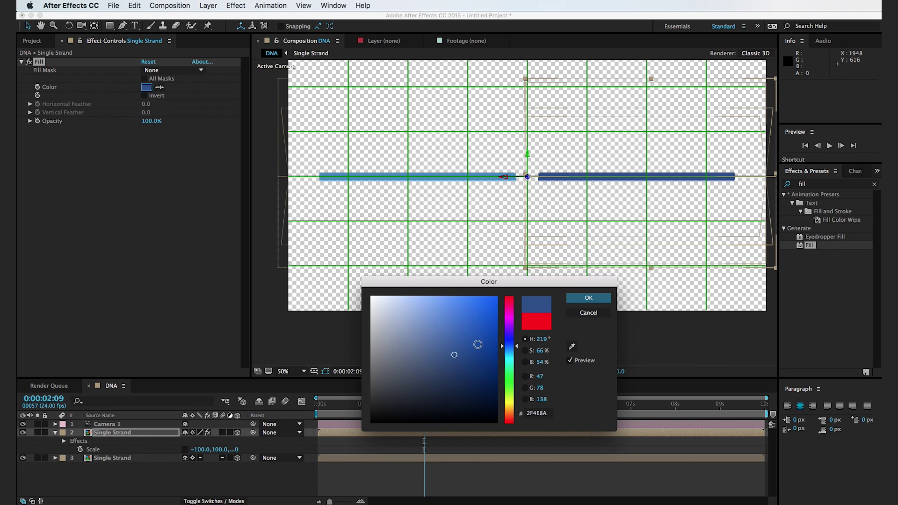
{"action": "left_click", "coordinate": [589, 297]}
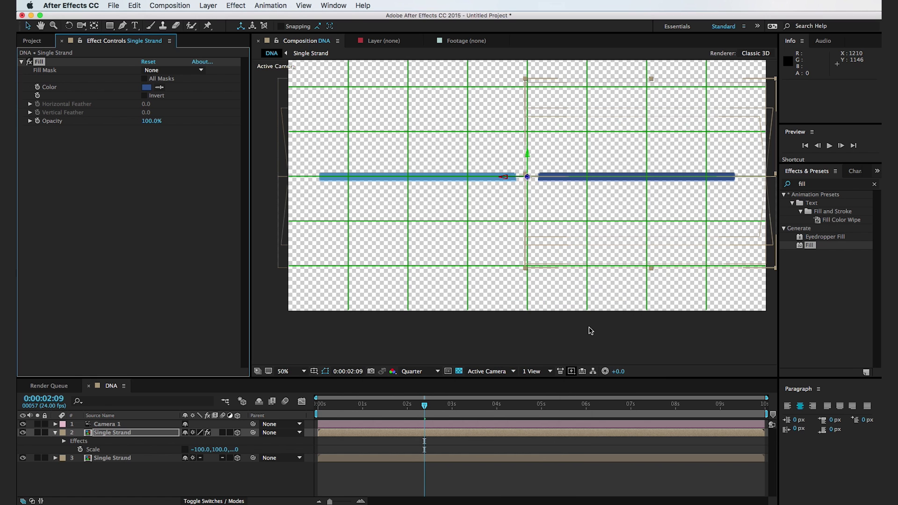
Create a blue 1920 × 1080 solid and mask it to a small circle centred between the two strands
{"action": "left_click", "coordinate": [518, 265]}
{"action": "key", "text": "space"}
{"action": "left_click_drag", "start_coordinate": [316, 405], "coordinate": [410, 412]}
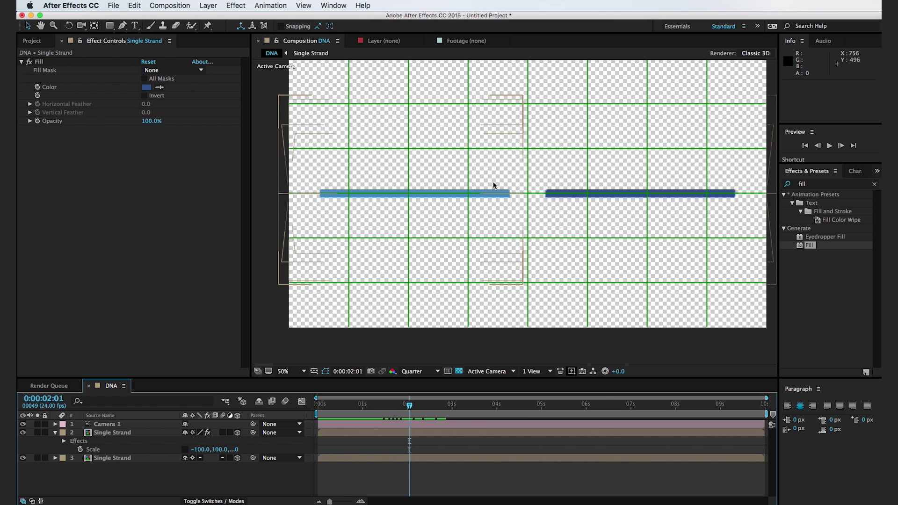
{"action": "left_click", "coordinate": [207, 5]}
{"action": "mouse_move", "coordinate": [220, 17]}
{"action": "left_click", "coordinate": [346, 26]}
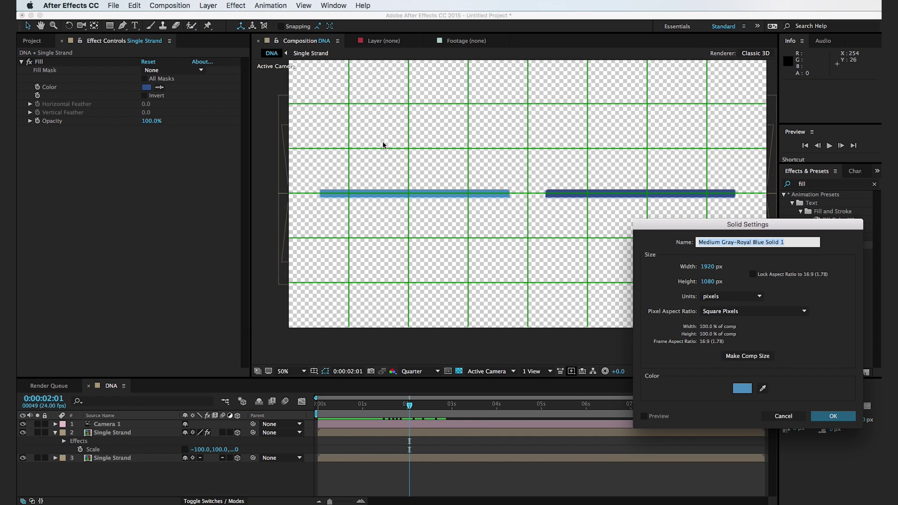
{"action": "left_click", "coordinate": [833, 416]}
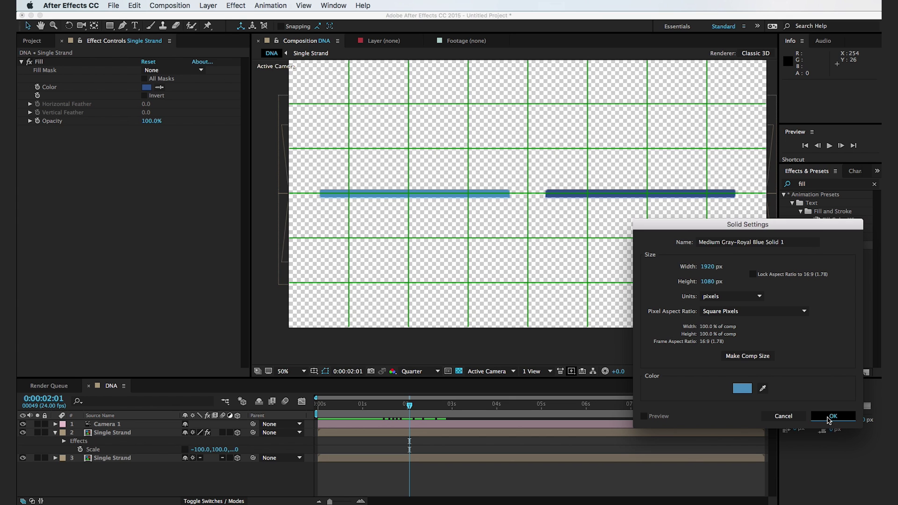
{"action": "left_click_drag", "start_coordinate": [110, 26], "coordinate": [135, 48]}
{"action": "mouse_move", "coordinate": [510, 174]}
{"action": "left_mouse_down"}
{"action": "mouse_move", "coordinate": [546, 212]}
{"action": "mouse_move", "coordinate": [550, 198]}
{"action": "left_mouse_up"}
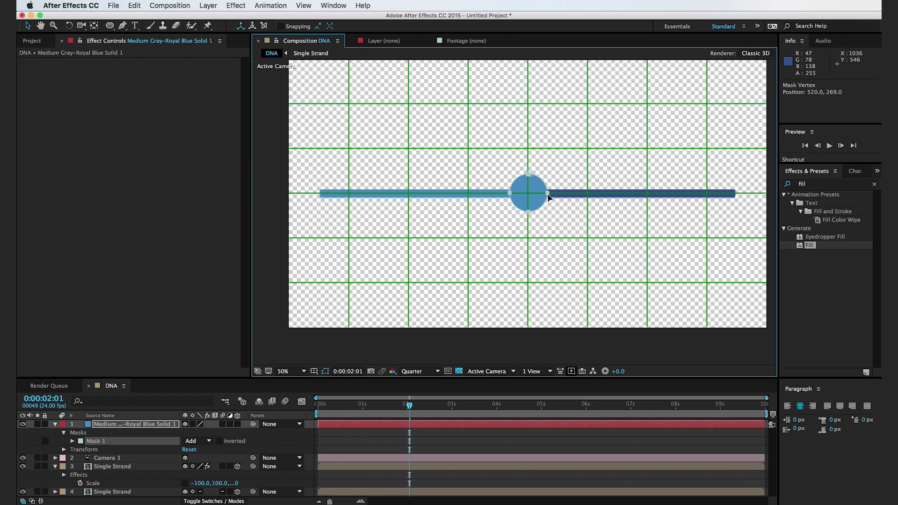
Keyframe the circle's Scale at 100% at 3 seconds and 0% at 0 seconds
{"action": "left_click_drag", "start_coordinate": [414, 406], "coordinate": [453, 412]}
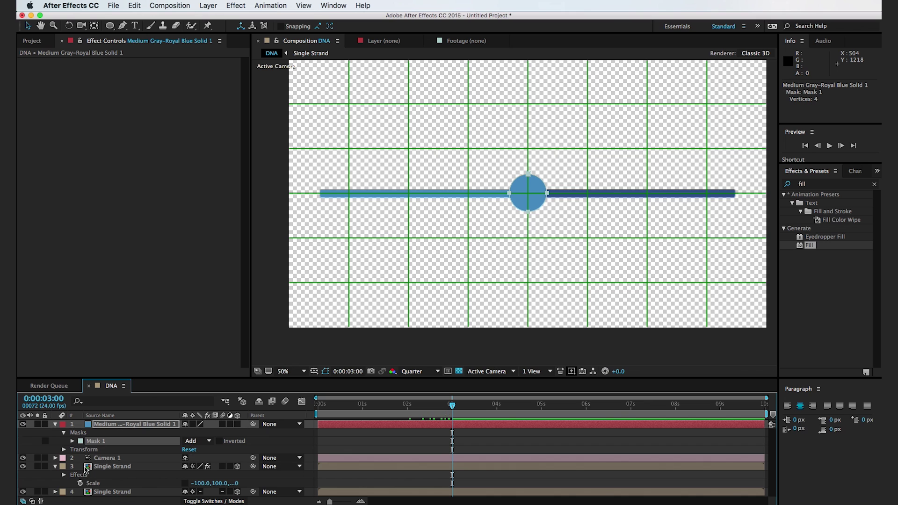
{"action": "key", "text": "s"}
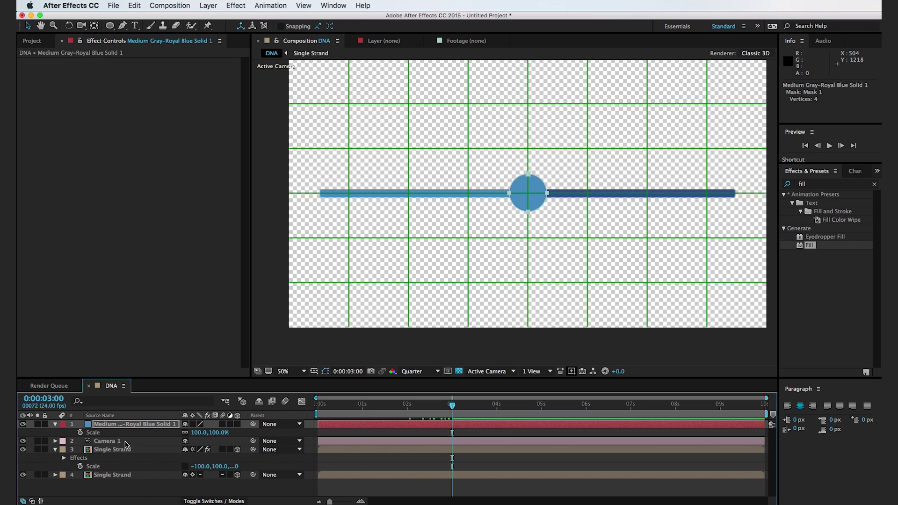
{"action": "left_click", "coordinate": [80, 433]}
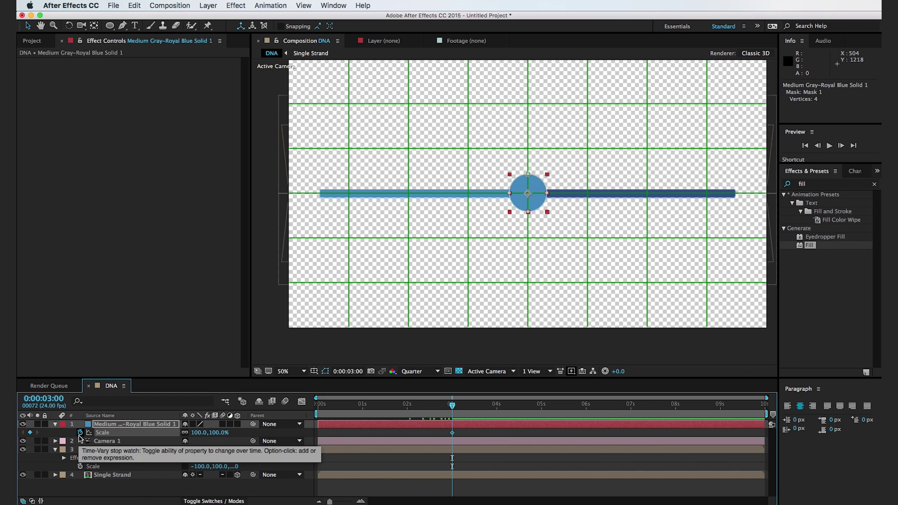
{"action": "left_click_drag", "start_coordinate": [450, 411], "coordinate": [270, 421]}
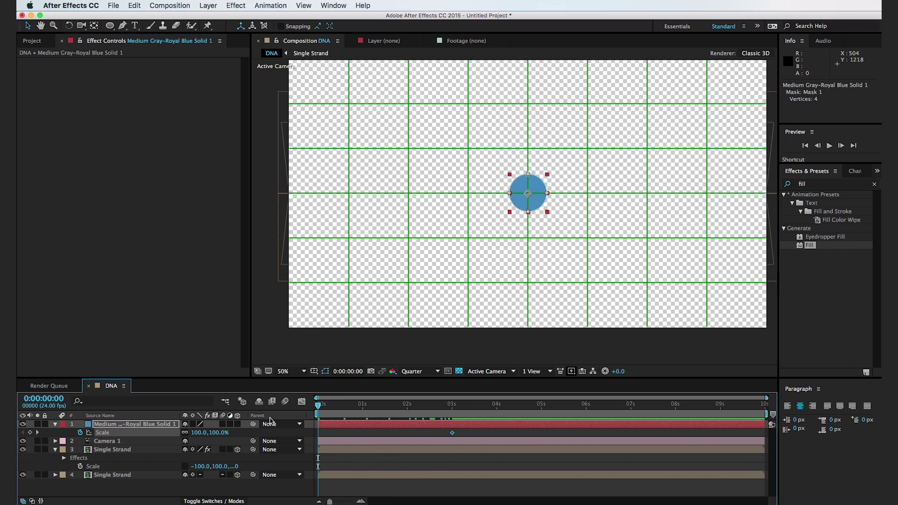
{"action": "left_click", "coordinate": [218, 433]}
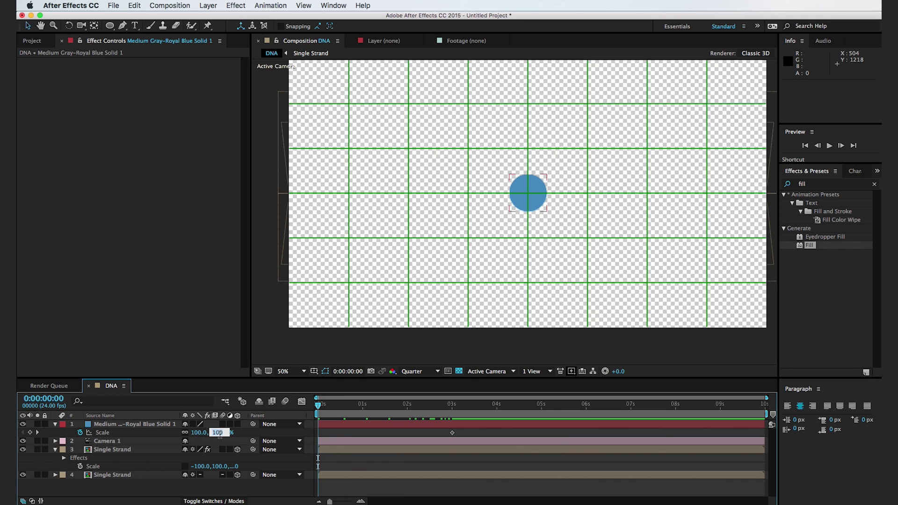
{"action": "type", "text": "0"}
{"action": "key", "text": "Return"}
Ease into the circle's 3-second Scale keyframe with zero speed in the speed graph, and scrub the animation
{"action": "left_click_drag", "start_coordinate": [355, 407], "coordinate": [415, 410]}
{"action": "left_click", "coordinate": [452, 433]}
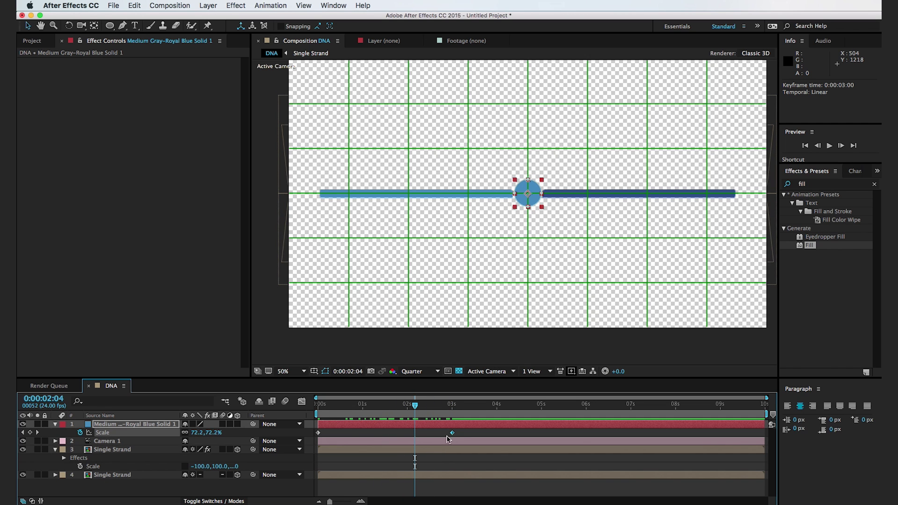
{"action": "left_click", "coordinate": [301, 402]}
{"action": "mouse_move", "coordinate": [452, 425]}
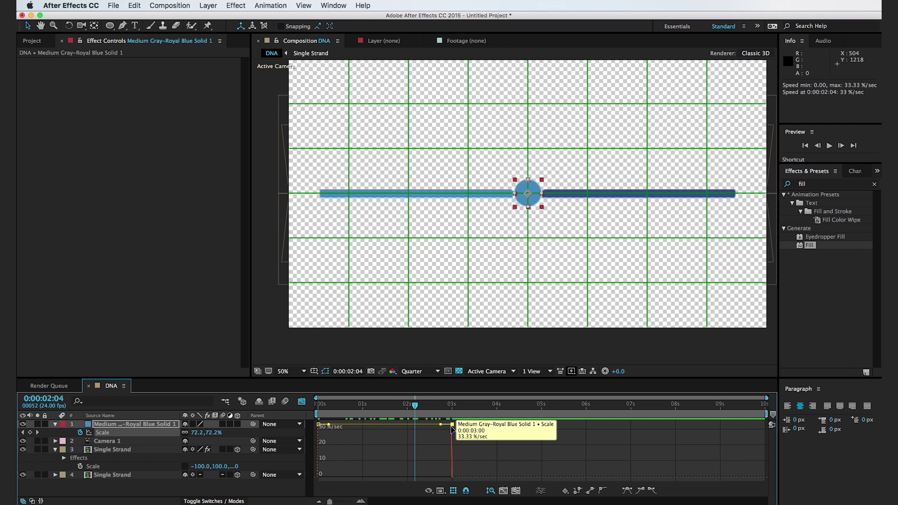
{"action": "left_click_drag", "start_coordinate": [452, 427], "coordinate": [402, 477]}
{"action": "left_click_drag", "start_coordinate": [328, 405], "coordinate": [435, 415]}
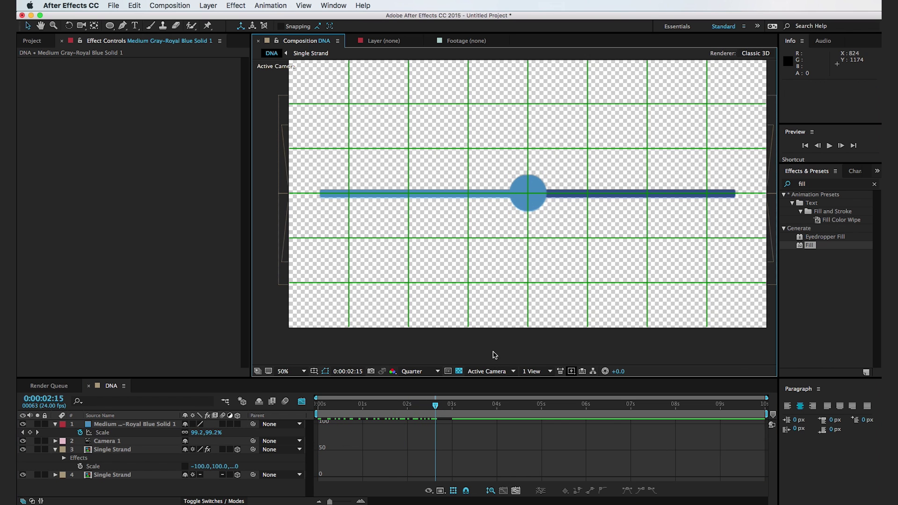
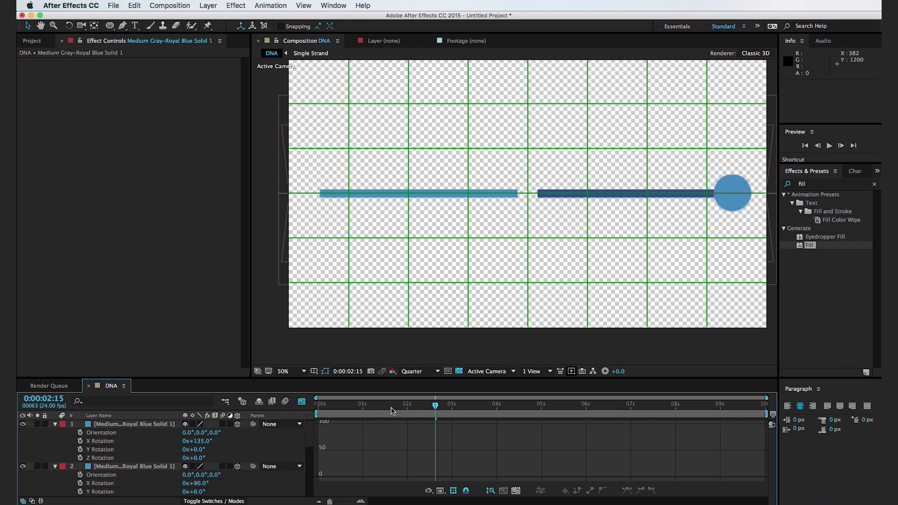
Collapse the expanded rotation properties of the four circle solid layers
{"action": "left_click", "coordinate": [56, 424]}
{"action": "left_click", "coordinate": [55, 432]}
{"action": "left_click", "coordinate": [56, 441]}
{"action": "left_click", "coordinate": [55, 449]}
Duplicate the unrotated circle layer and set one copy's Y Rotation to 45°
{"action": "left_click", "coordinate": [127, 449]}
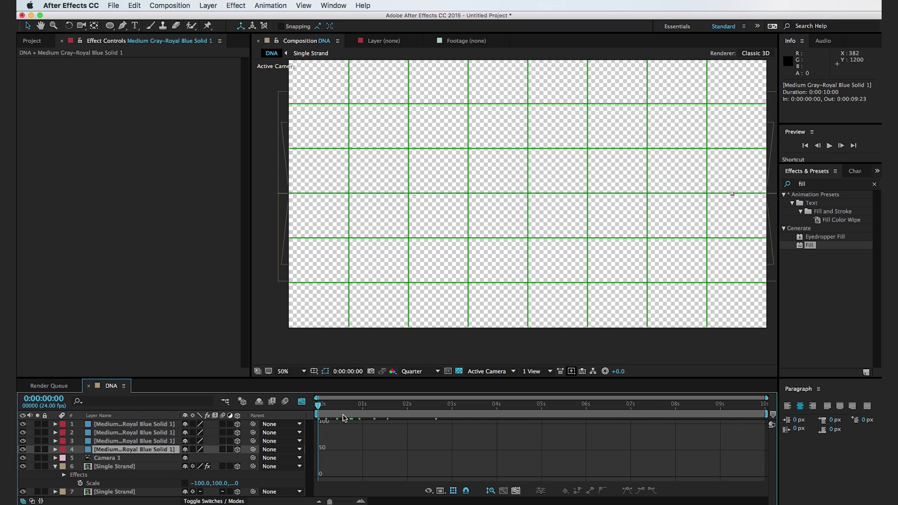
{"action": "key", "text": "space"}
{"action": "key", "text": "ctrl+d"}
{"action": "key", "text": "r"}
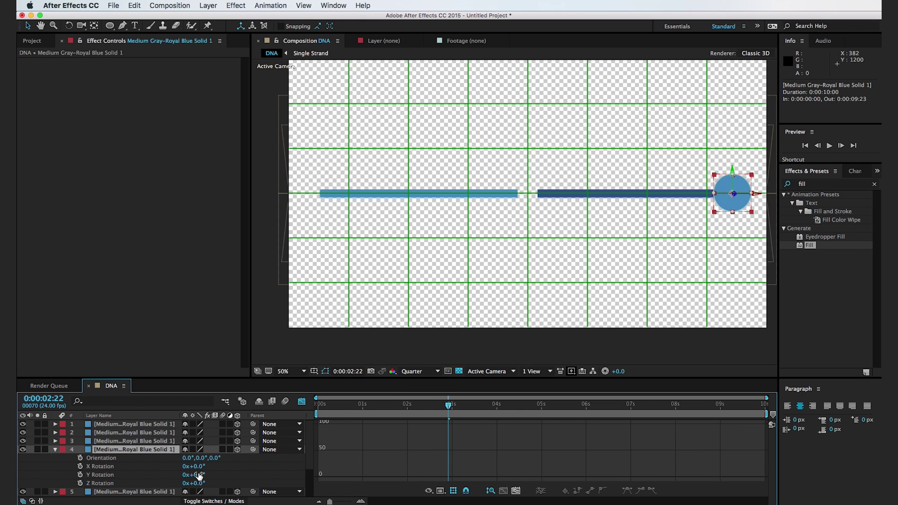
{"action": "left_click", "coordinate": [199, 475]}
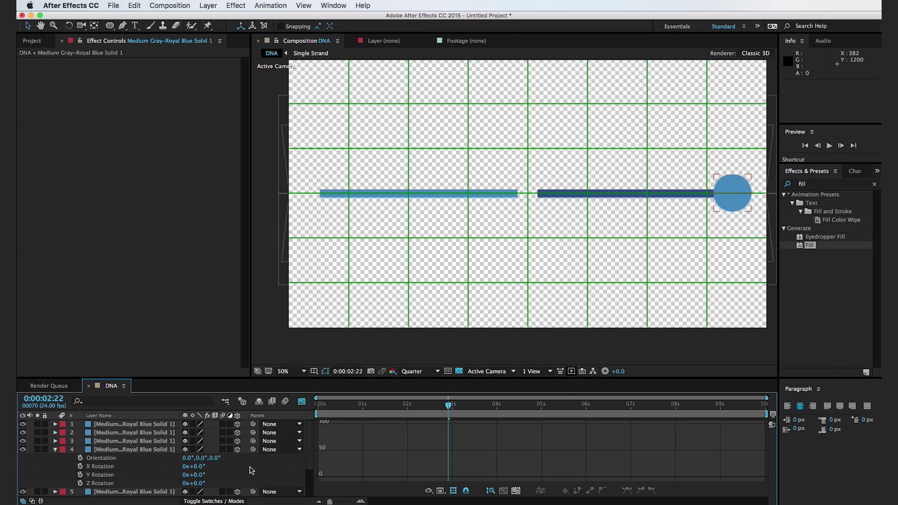
{"action": "type", "text": "45"}
{"action": "key", "text": "Return"}
Duplicate the circle layer with 45° Y Rotation and set the new copy's Y Rotation to 90°
{"action": "left_click", "coordinate": [169, 450]}
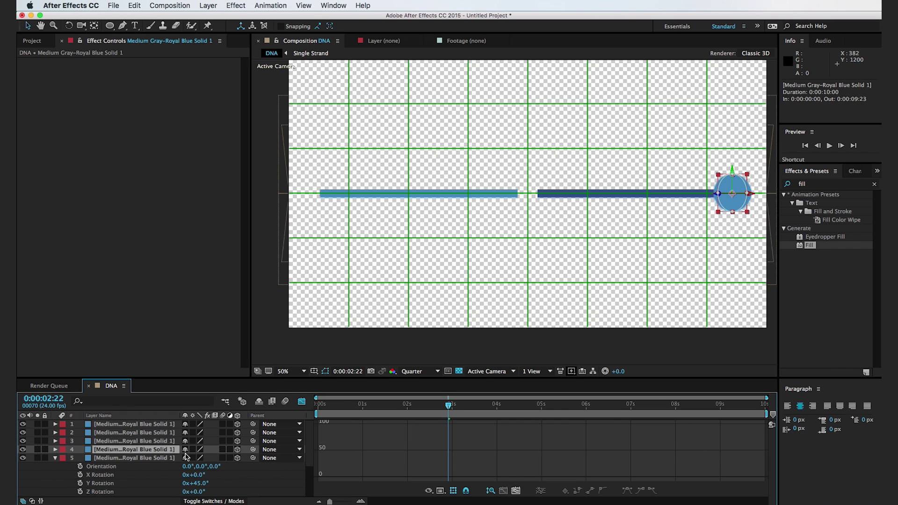
{"action": "left_click", "coordinate": [198, 475]}
{"action": "type", "text": "90"}
{"action": "key", "text": "Return"}
Duplicate the circle layer with 90° Y Rotation and set the new copy's Y Rotation to 135°
{"action": "left_click", "coordinate": [149, 451]}
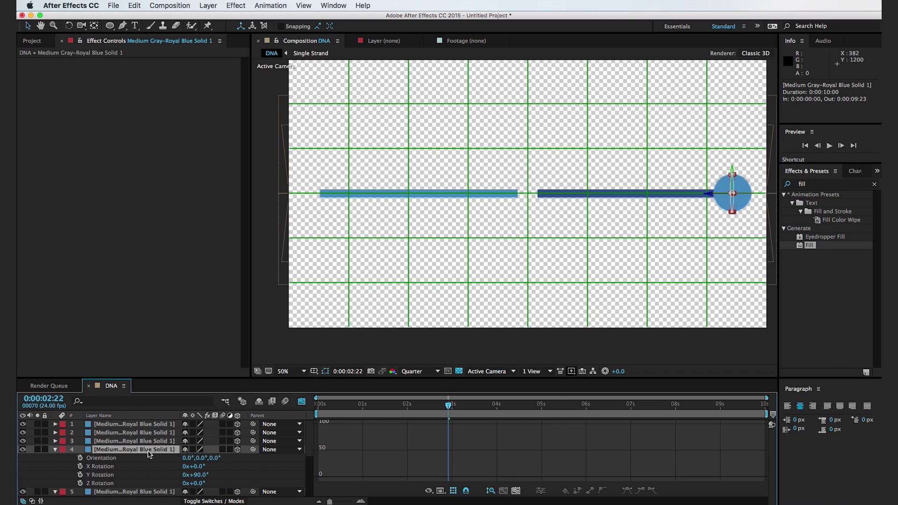
{"action": "left_click", "coordinate": [198, 475]}
{"action": "type", "text": "135"}
{"action": "key", "text": "Return"}
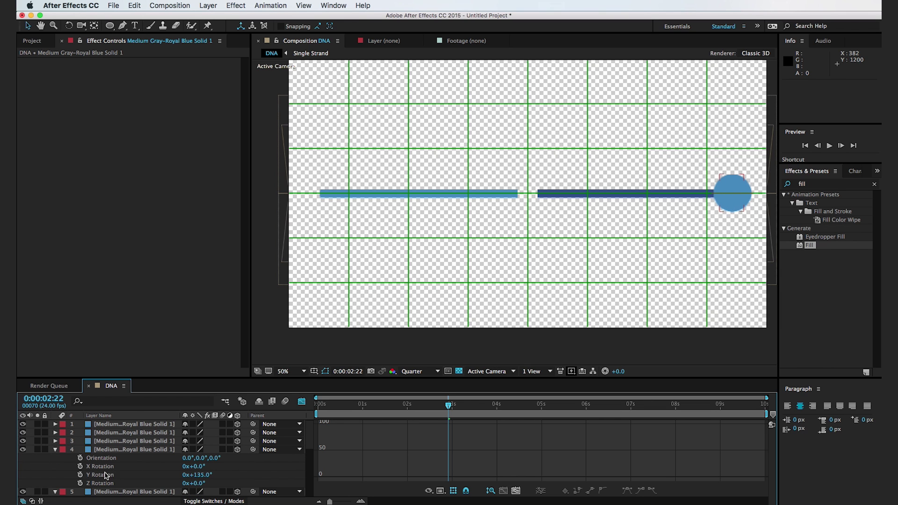
Select all layers in the DNA composition and collapse their expanded properties
{"action": "left_click", "coordinate": [100, 468]}
{"action": "left_click", "coordinate": [52, 454]}
{"action": "left_click", "coordinate": [93, 442]}
{"action": "left_click", "coordinate": [60, 451]}
{"action": "key", "text": "ctrl+a"}
{"action": "left_click", "coordinate": [56, 450]}
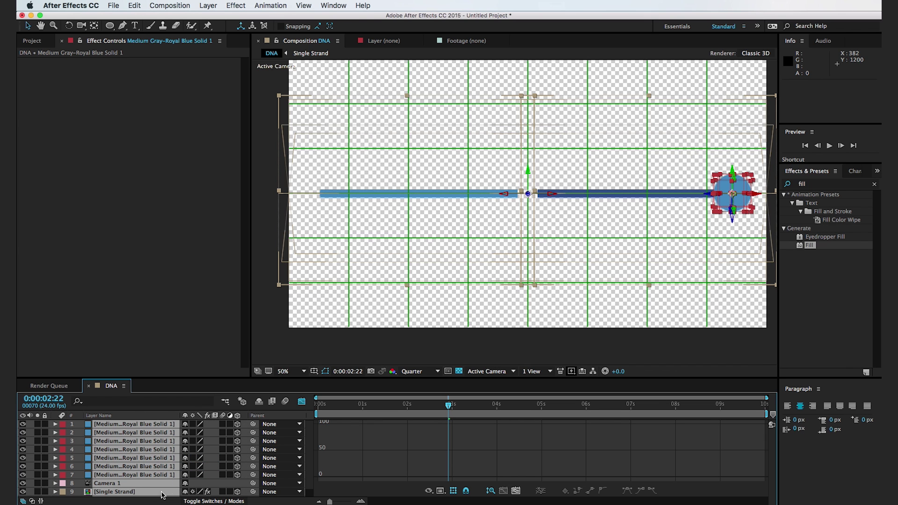
Pre-compose the seven blue circle solids as Ball, and enable Collapse Transformations and 3D on the resulting layer
{"action": "left_click", "coordinate": [302, 401]}
{"action": "left_click", "coordinate": [217, 482]}
{"action": "left_click", "coordinate": [135, 475]}
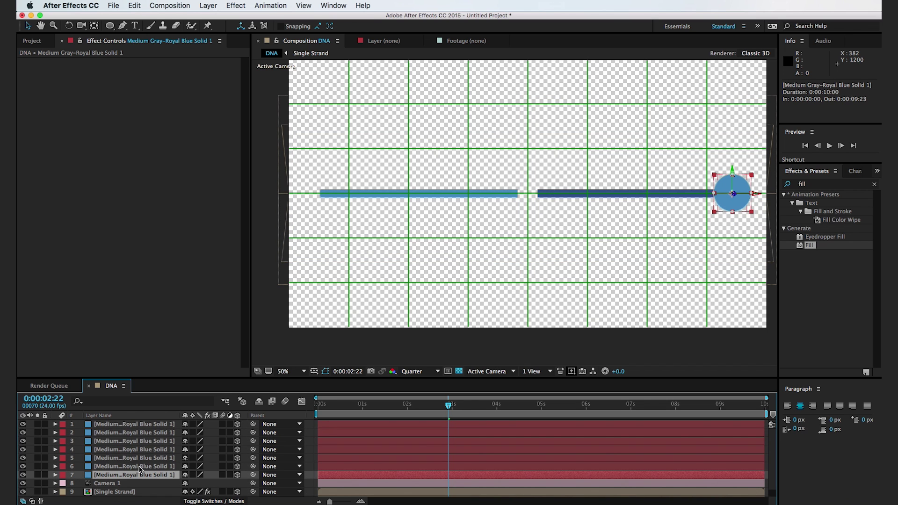
{"action": "left_click", "coordinate": [139, 424], "text": "shift"}
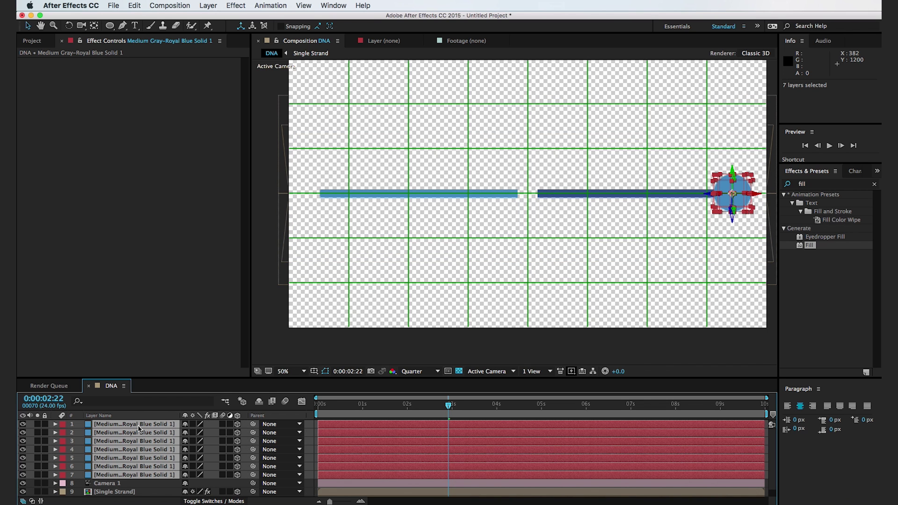
{"action": "key", "text": "super+shift+c"}
{"action": "type", "text": "Ball"}
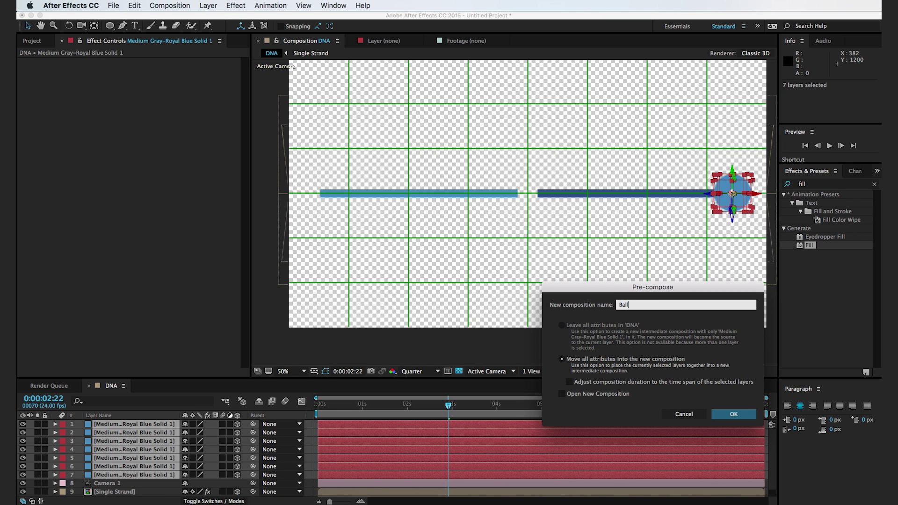
{"action": "left_click", "coordinate": [723, 414]}
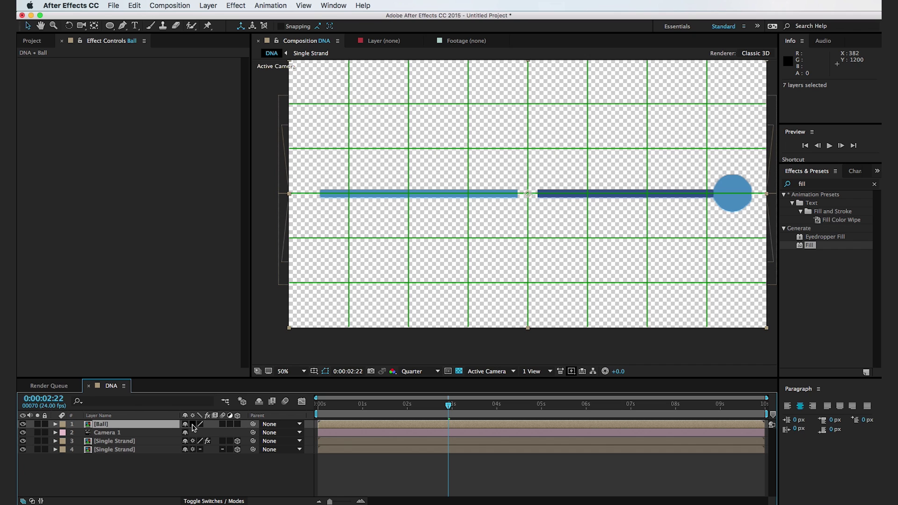
{"action": "left_click", "coordinate": [238, 424]}
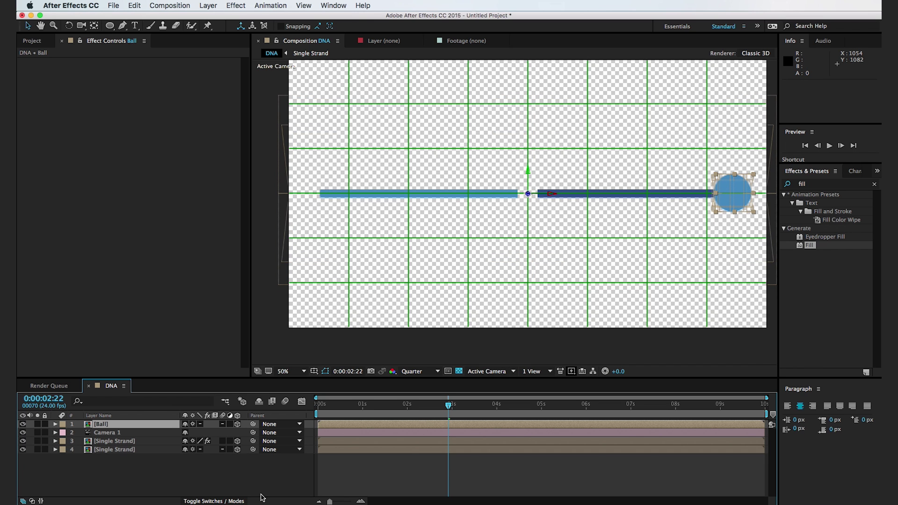
Duplicate the Ball layer and set the copy's X Position to -686 so it caps the opposite strand's outer end
{"action": "key", "text": "super+d"}
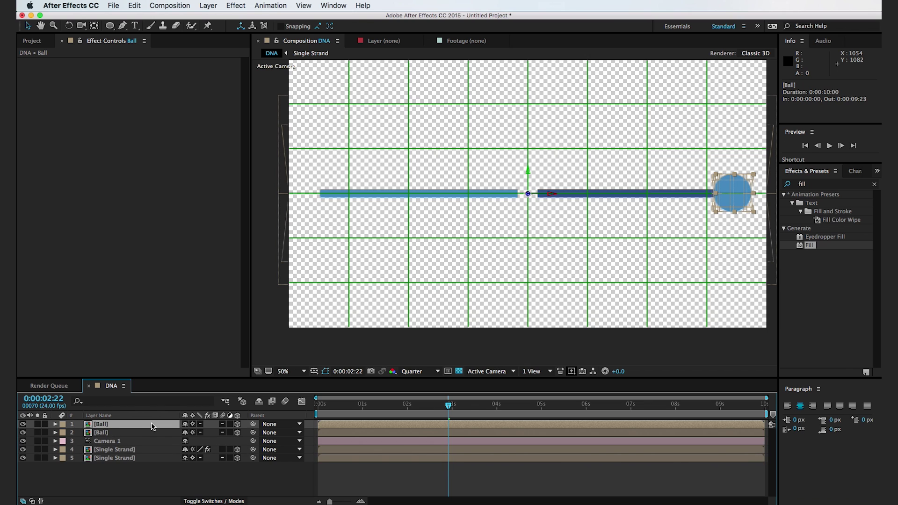
{"action": "key", "text": "p"}
{"action": "left_click_drag", "start_coordinate": [128, 434], "coordinate": [56, 434]}
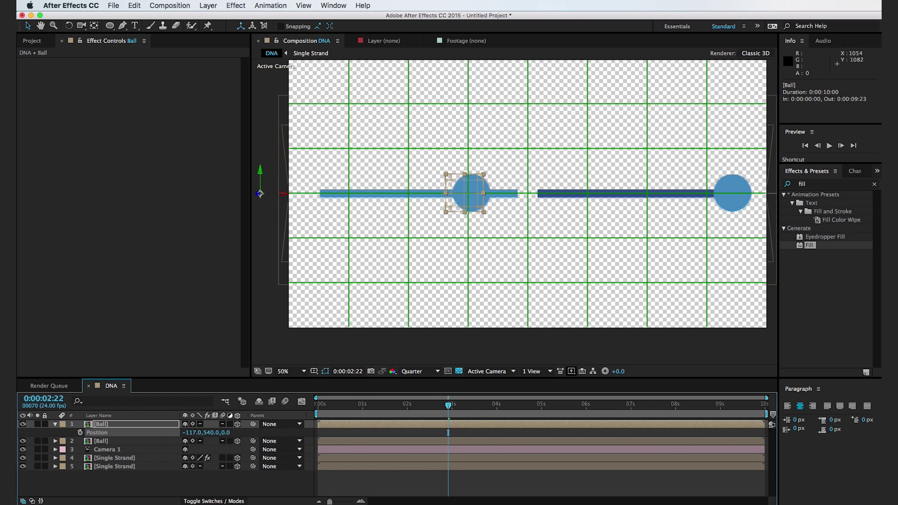
{"action": "left_click_drag", "start_coordinate": [190, 433], "coordinate": [185, 477]}
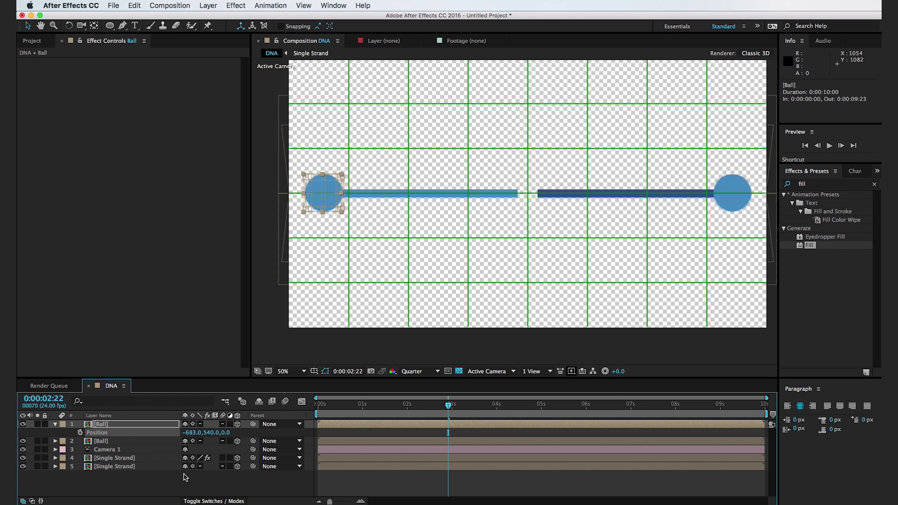
{"action": "mouse_move", "coordinate": [189, 432]}
{"action": "left_mouse_down"}
{"action": "mouse_move", "coordinate": [181, 446]}
{"action": "mouse_move", "coordinate": [195, 439]}
{"action": "left_mouse_up"}
Apply a Fill effect to the duplicated Ball layer and sample its colour from the dark blue strand
{"action": "left_click_drag", "start_coordinate": [809, 245], "coordinate": [281, 425]}
{"action": "left_click", "coordinate": [159, 87]}
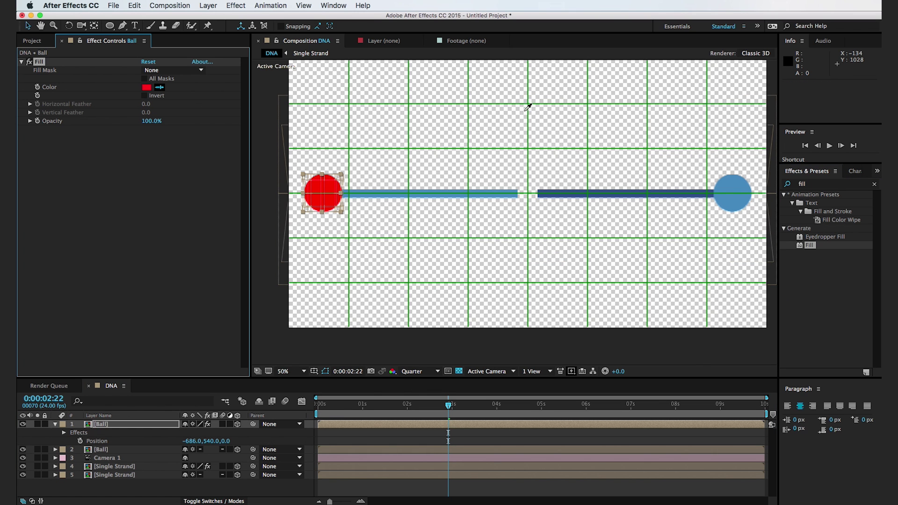
{"action": "left_click", "coordinate": [632, 196]}
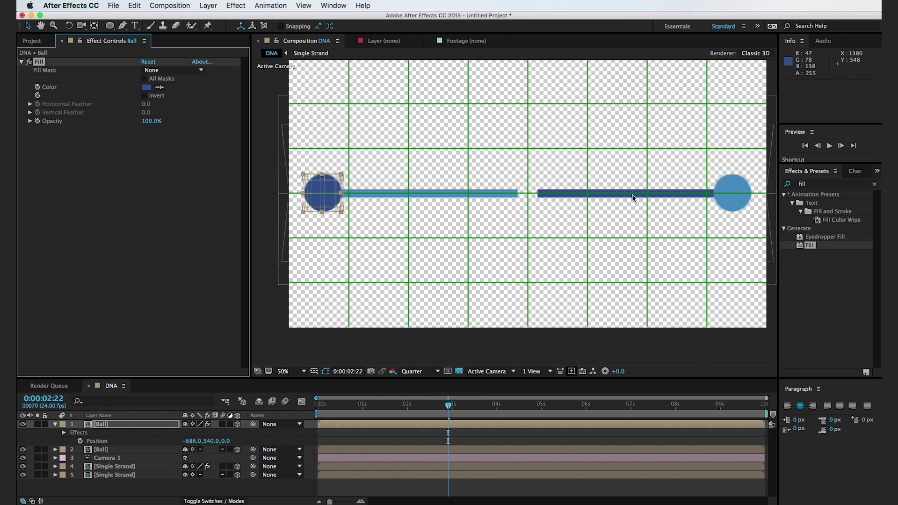
Scrub through the opening seconds and orbit Camera 1 to inspect the strands with both balls in 3D
{"action": "left_click", "coordinate": [595, 355]}
{"action": "left_click", "coordinate": [326, 411]}
{"action": "left_click_drag", "start_coordinate": [326, 412], "coordinate": [370, 423]}
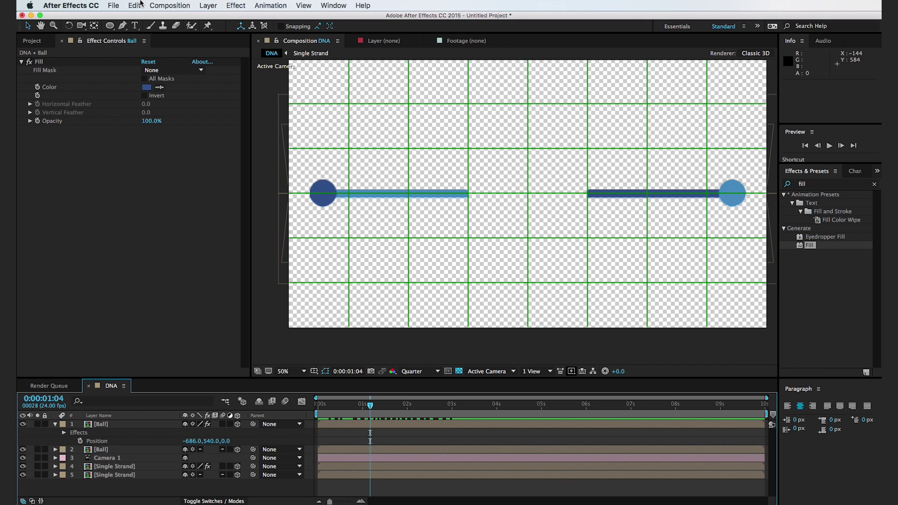
{"action": "left_click", "coordinate": [81, 25]}
{"action": "left_click_drag", "start_coordinate": [501, 200], "coordinate": [473, 197]}
{"action": "left_click", "coordinate": [296, 441]}
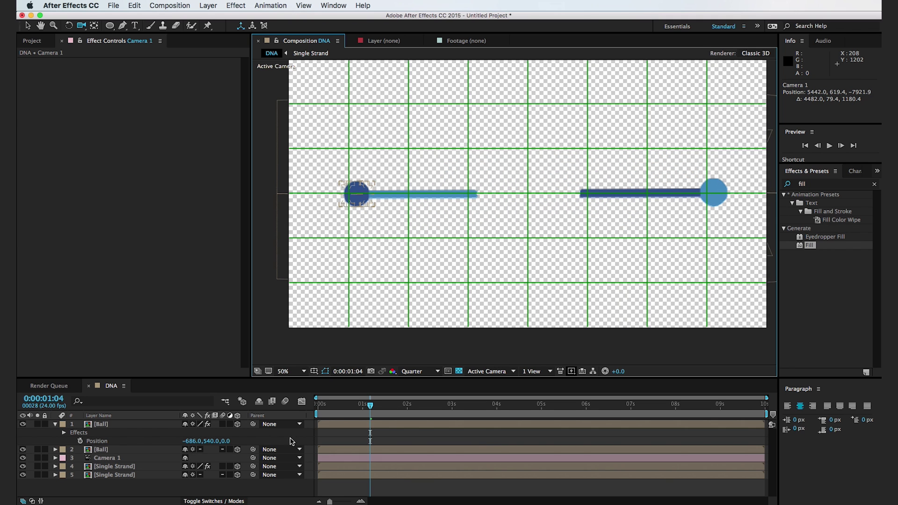
Delete Camera 1 from the DNA composition and preview the animation
{"action": "left_click", "coordinate": [159, 458]}
{"action": "key", "text": "Delete"}
{"action": "key", "text": "space"}
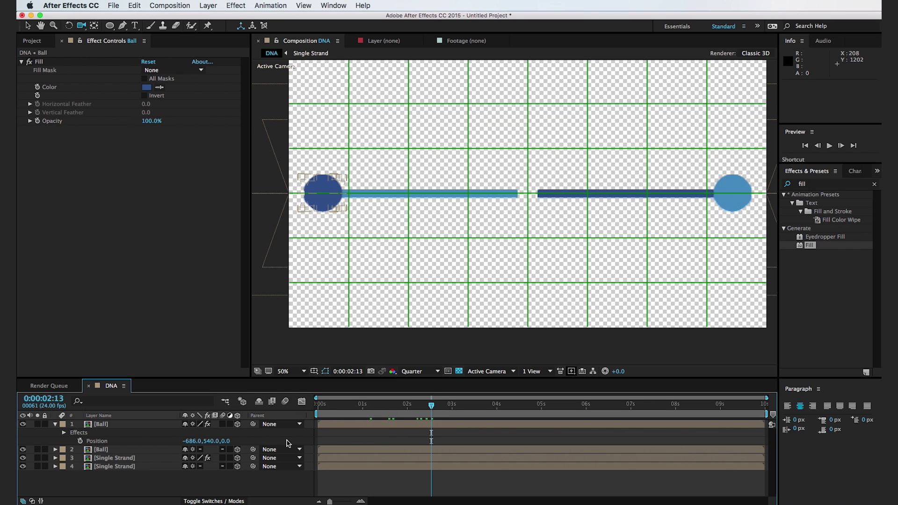
Pre-compose both Ball and both Single Strand layers as DNA Strand, and enable Collapse Transformations and 3D on it
{"action": "left_click_drag", "start_coordinate": [131, 479], "coordinate": [128, 408]}
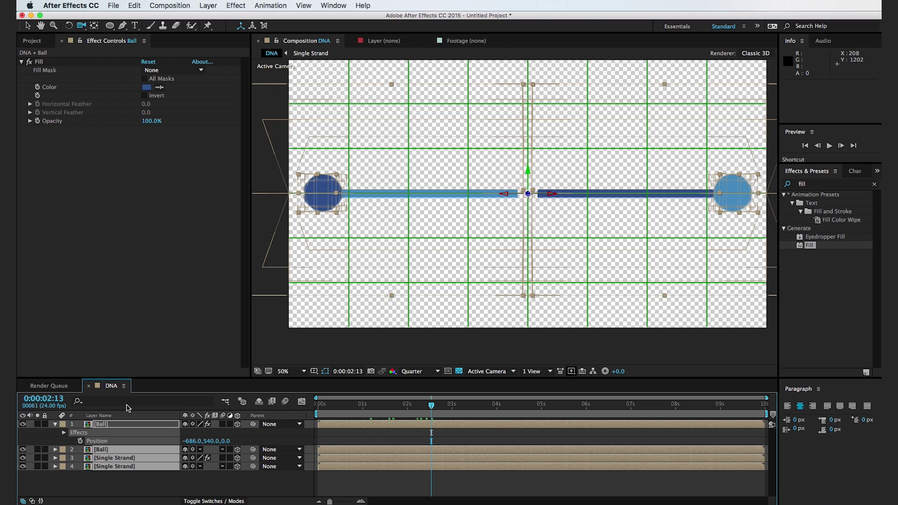
{"action": "key", "text": "super+shift+c"}
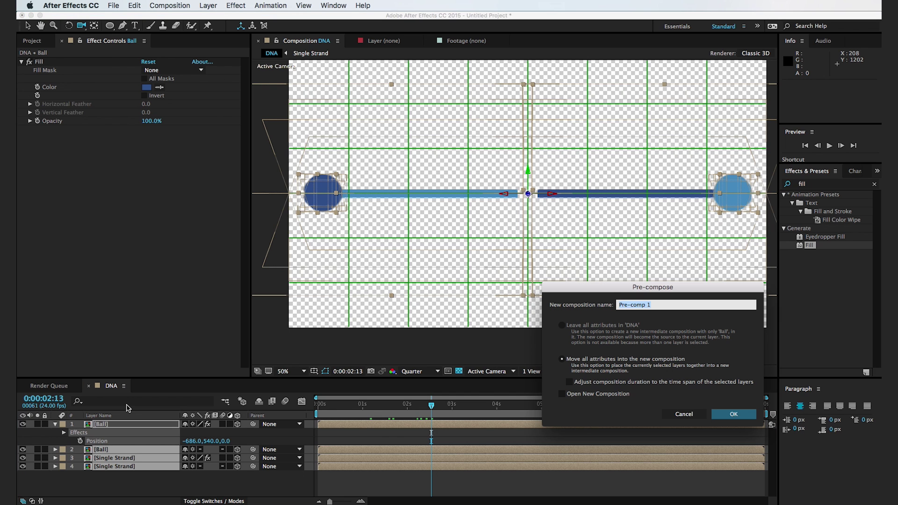
{"action": "type", "text": "D"}
{"action": "left_click", "coordinate": [732, 414]}
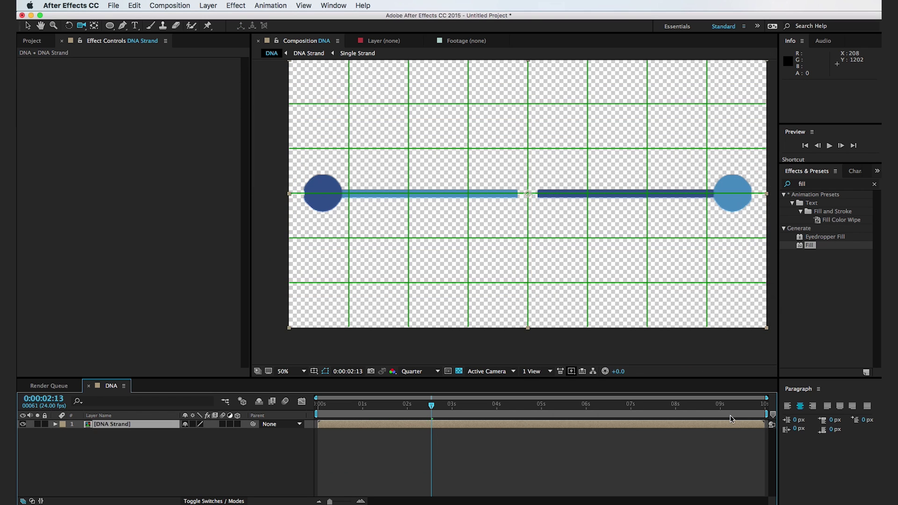
{"action": "left_click", "coordinate": [103, 448]}
{"action": "left_click", "coordinate": [193, 424]}
{"action": "left_click", "coordinate": [237, 425]}
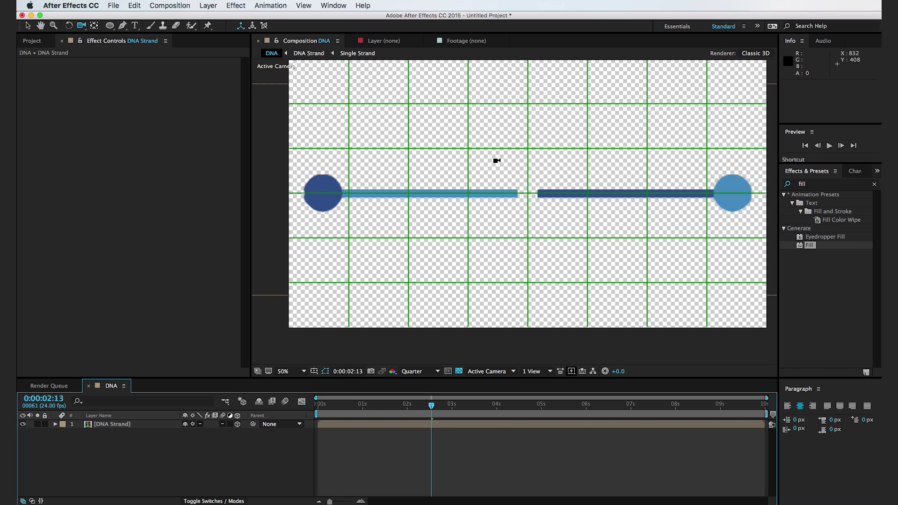
Add the expression [value[0],index*200,value[2]]; to the DNA Strand layer's Position
{"action": "left_click", "coordinate": [116, 425]}
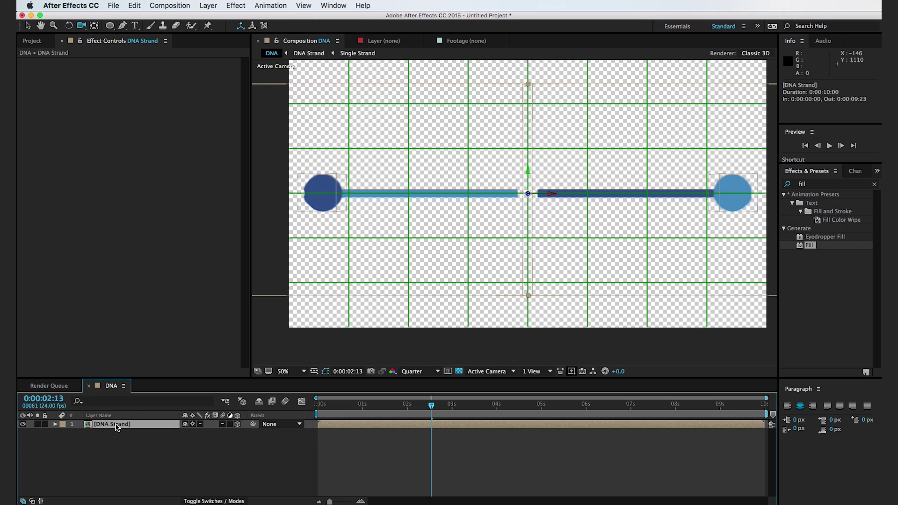
{"action": "key", "text": "p"}
{"action": "left_click", "coordinate": [80, 433], "text": "alt"}
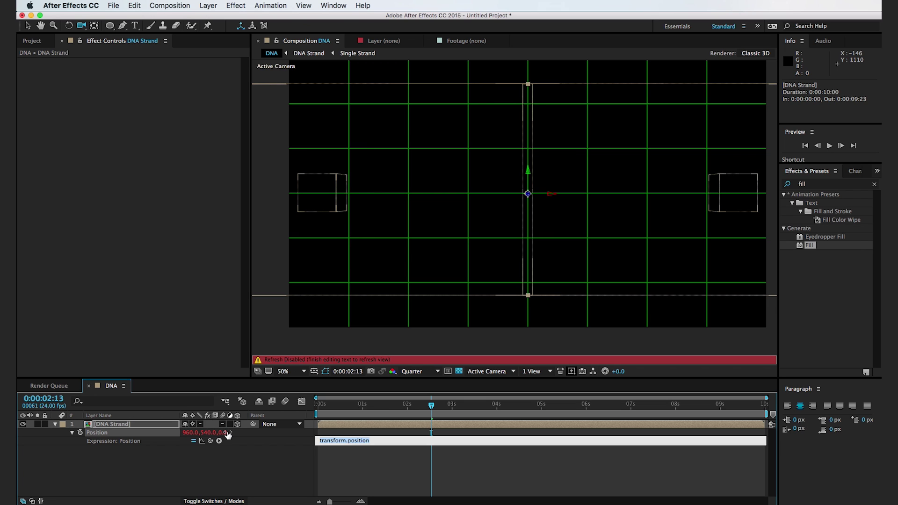
{"action": "type", "text": "[value[0],"}
{"action": "type", "text": "index*200,value[2]];"}
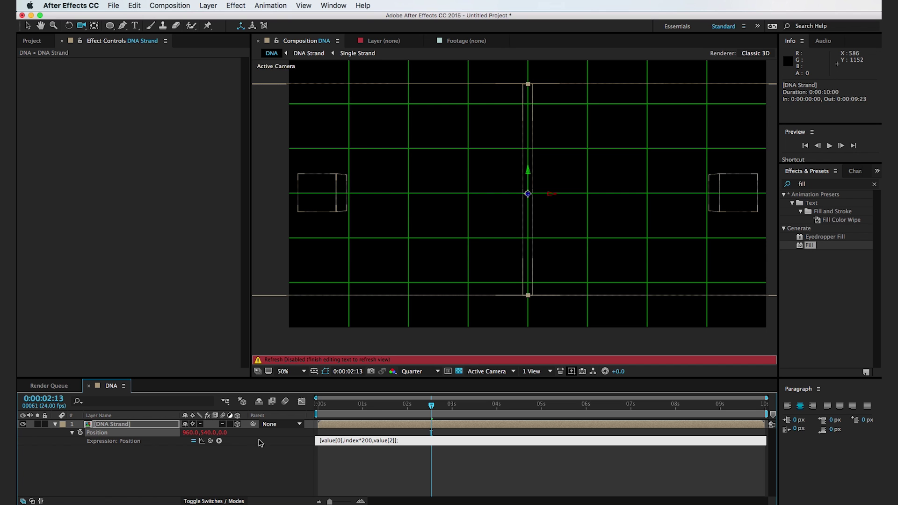
{"action": "left_click", "coordinate": [260, 467]}
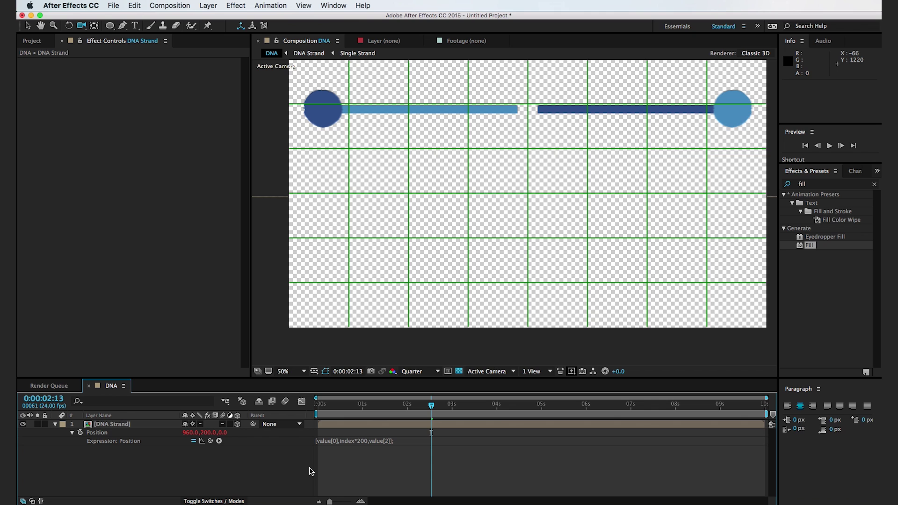
Duplicate the DNA Strand layer five times to test the vertical spacing from the position expression
{"action": "left_click", "coordinate": [139, 425]}
{"action": "key", "text": "super+d"}
{"action": "key", "text": "super+d"}
{"action": "key", "text": "super+d"}
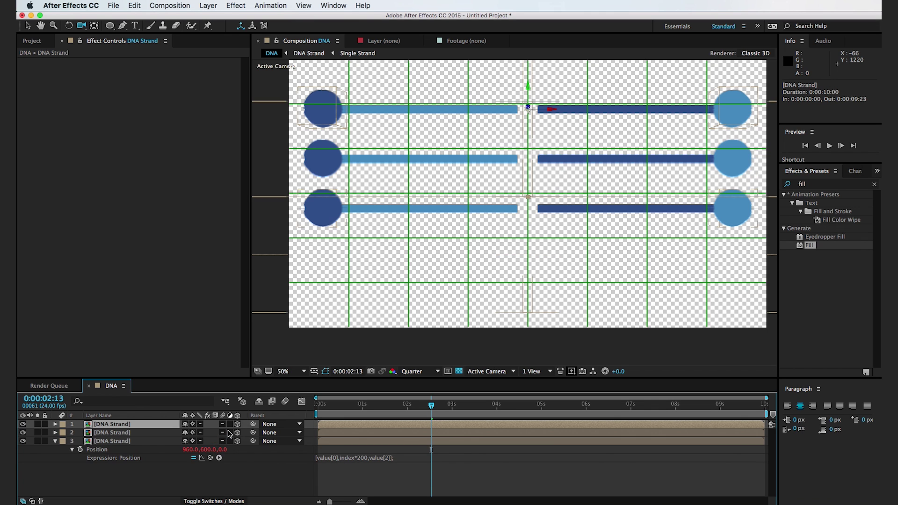
{"action": "key", "text": "super+d"}
{"action": "key", "text": "super+d"}
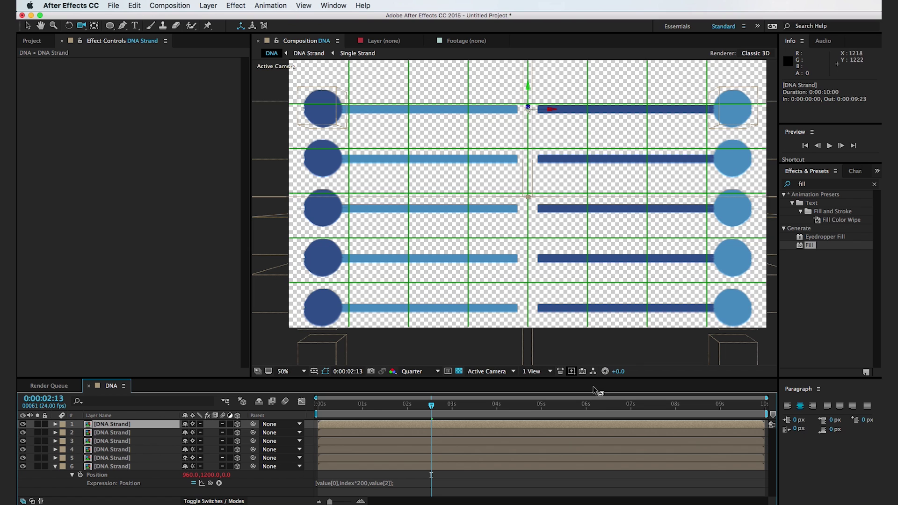
Undo the test duplications, returning to a single DNA Strand layer, and deselect it
{"action": "key", "text": "super+z"}
{"action": "key", "text": "super+z"}
{"action": "key", "text": "super+z"}
{"action": "key", "text": "super+z"}
{"action": "key", "text": "super+z"}
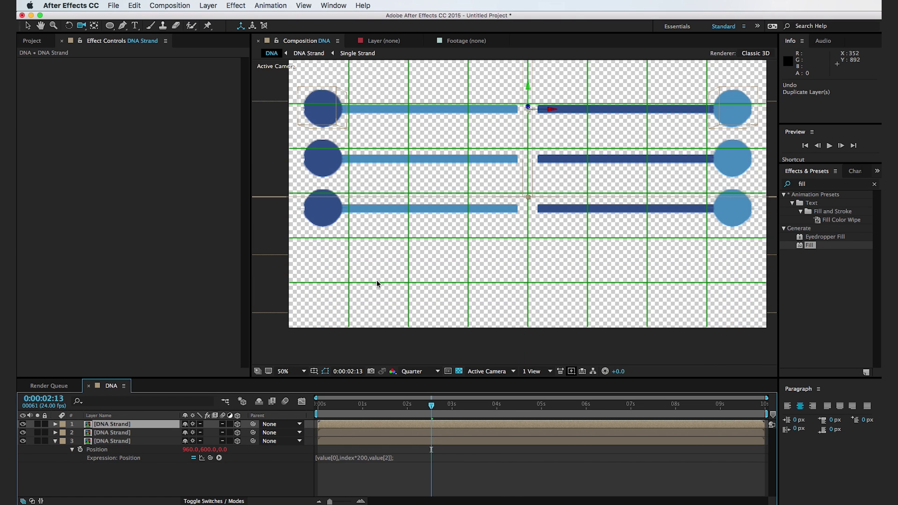
{"action": "left_click", "coordinate": [146, 472]}
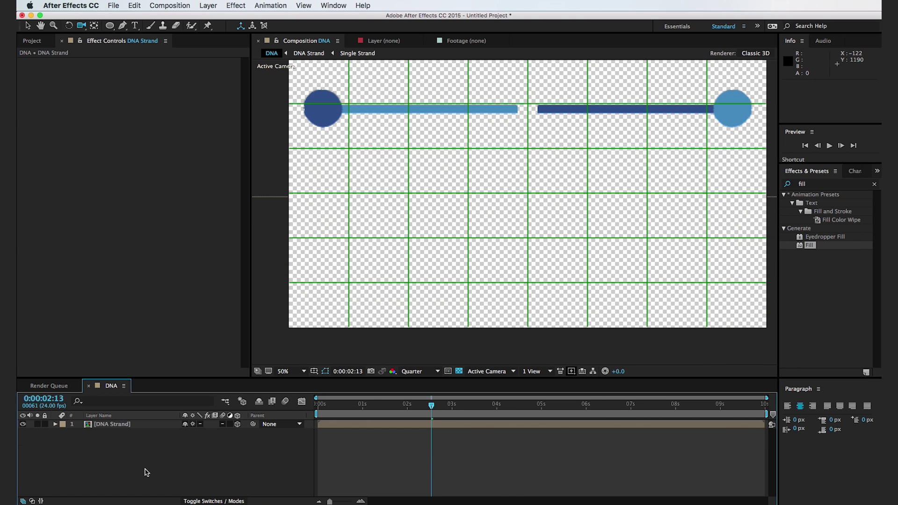
Add the expression index*20; to the DNA Strand layer's Y Rotation
{"action": "key", "text": "r"}
{"action": "left_click", "coordinate": [100, 459]}
{"action": "left_click", "coordinate": [80, 450], "text": "alt"}
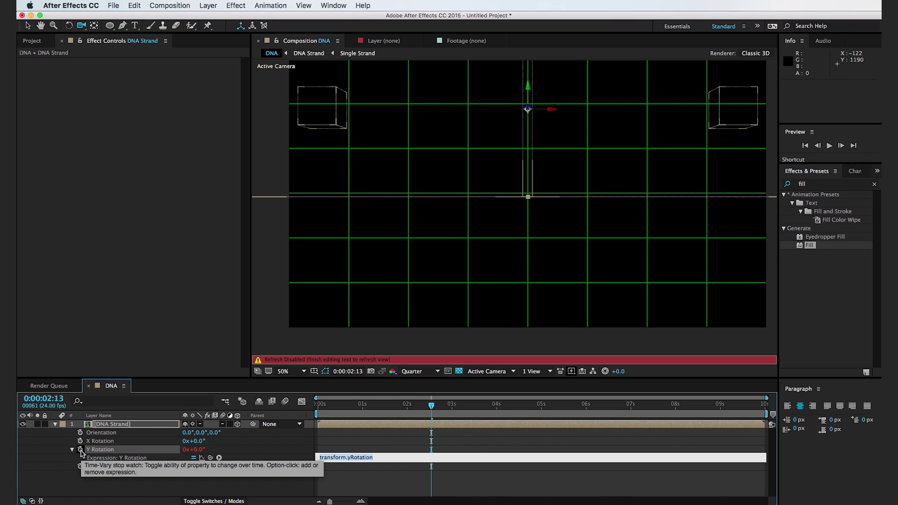
{"action": "type", "text": "index*20;"}
{"action": "left_click", "coordinate": [330, 468]}
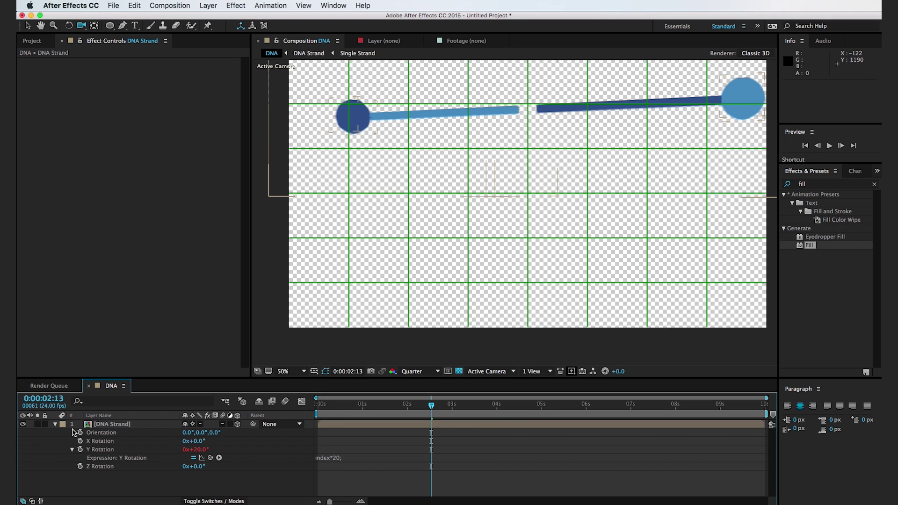
Duplicate the DNA Strand layer once and collapse the original's expanded rotation properties
{"action": "left_click", "coordinate": [121, 426]}
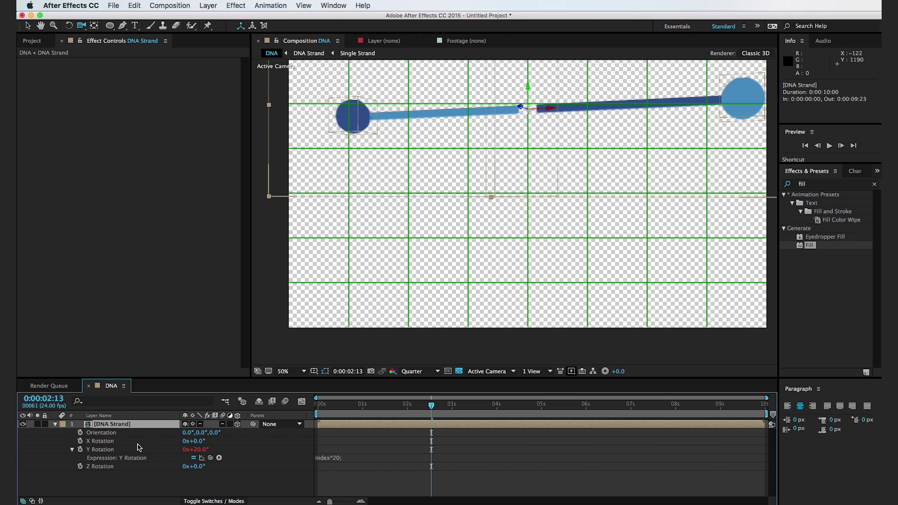
{"action": "key", "text": "super+d"}
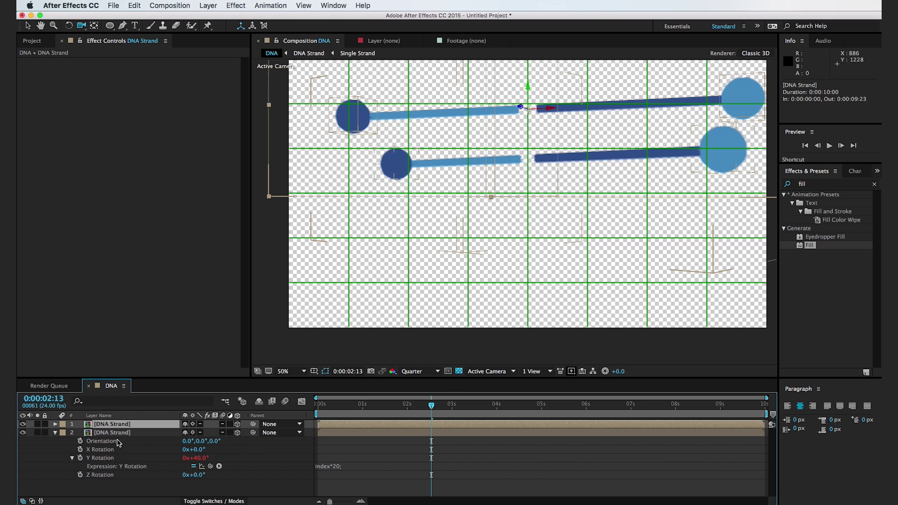
{"action": "left_click", "coordinate": [55, 434]}
{"action": "left_click", "coordinate": [108, 425]}
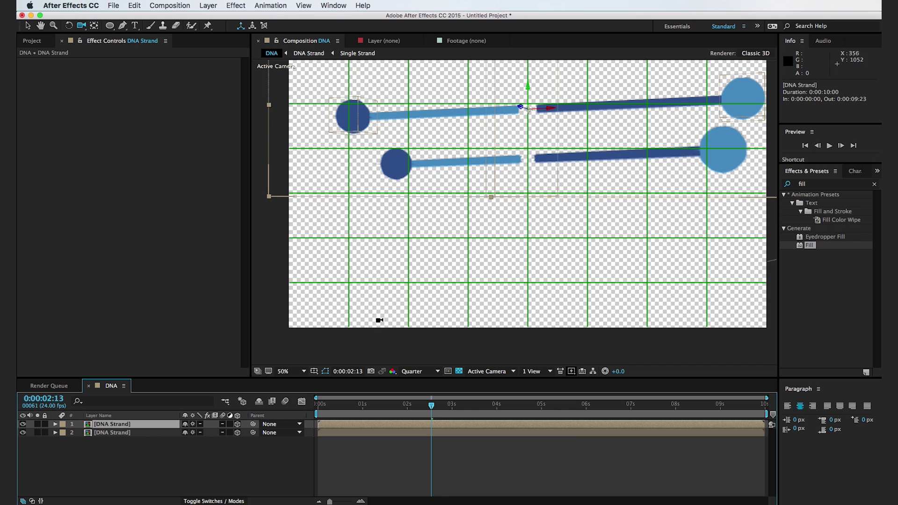
Duplicate the DNA Strand layer repeatedly until the twisted stack holds more than 20 layers, and check its full extent
{"action": "key", "text": "comma"}
{"action": "key", "text": "comma"}
{"action": "key", "text": "comma"}
{"action": "key", "text": "super+d"}
{"action": "key", "text": "super+d"}
{"action": "key", "text": "super+d"}
{"action": "key", "text": "super+d"}
{"action": "key", "text": "super+d"}
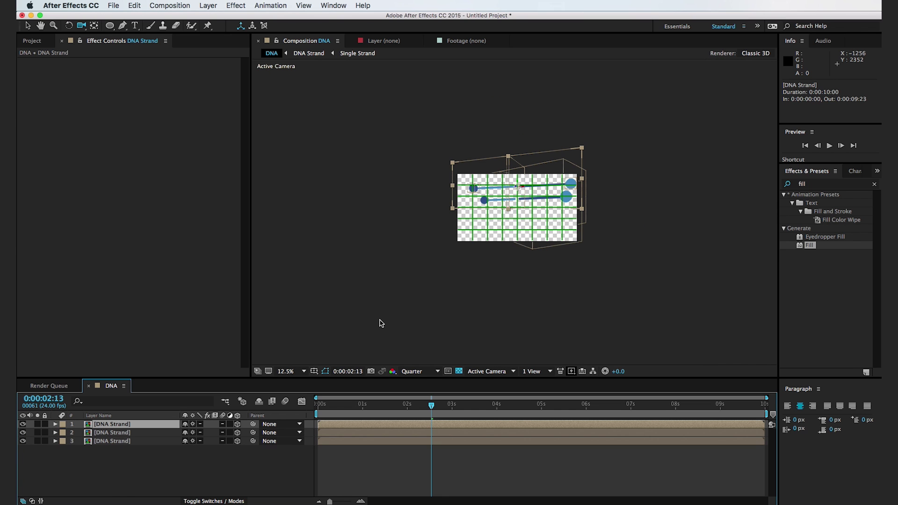
{"action": "key", "text": "super+d"}
{"action": "key", "text": "super+d"}
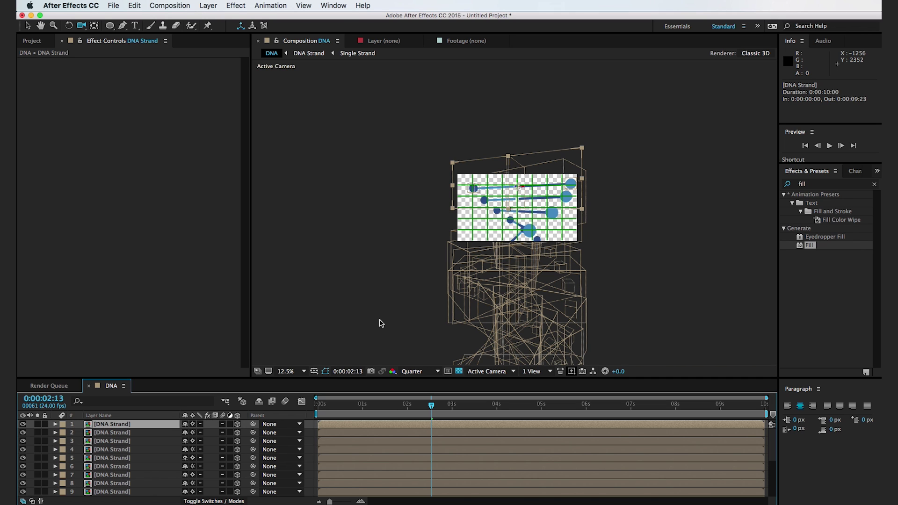
{"action": "scroll", "coordinate": [207, 436], "scroll_direction": "down", "scroll_amount": 3}
{"action": "scroll", "coordinate": [207, 436], "scroll_direction": "down", "scroll_amount": 2}
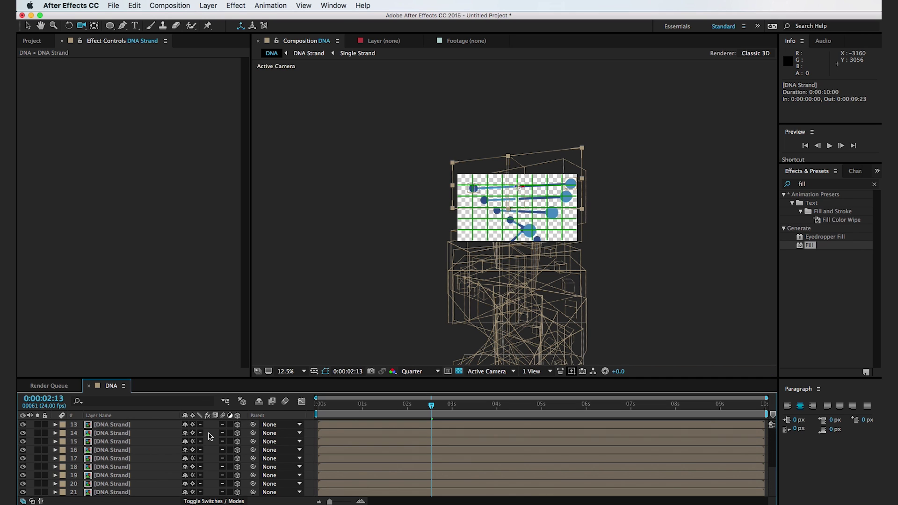
{"action": "left_click", "coordinate": [129, 492]}
{"action": "scroll", "coordinate": [129, 492], "scroll_direction": "up", "scroll_amount": 1}
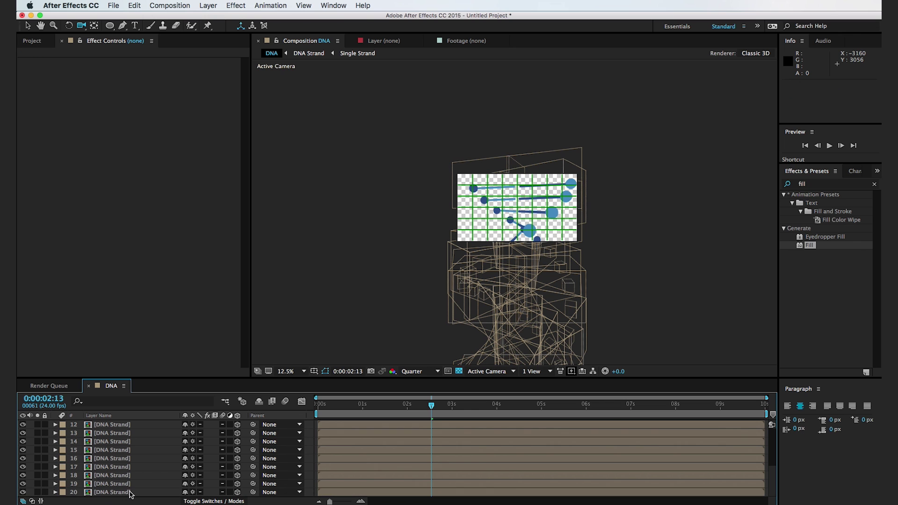
{"action": "left_click_drag", "start_coordinate": [440, 207], "coordinate": [438, 134]}
{"action": "key", "text": "c"}
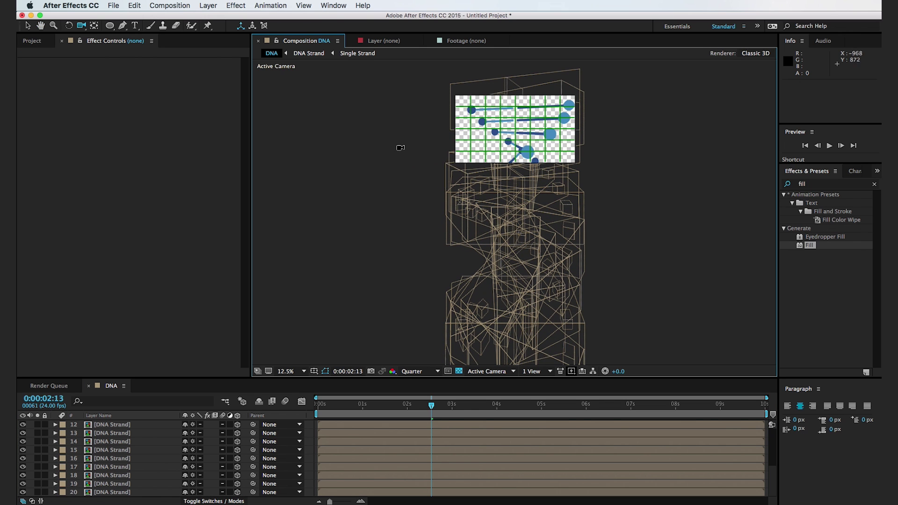
Add a two-node camera with the 50mm preset to the DNA composition
{"action": "left_click", "coordinate": [236, 5]}
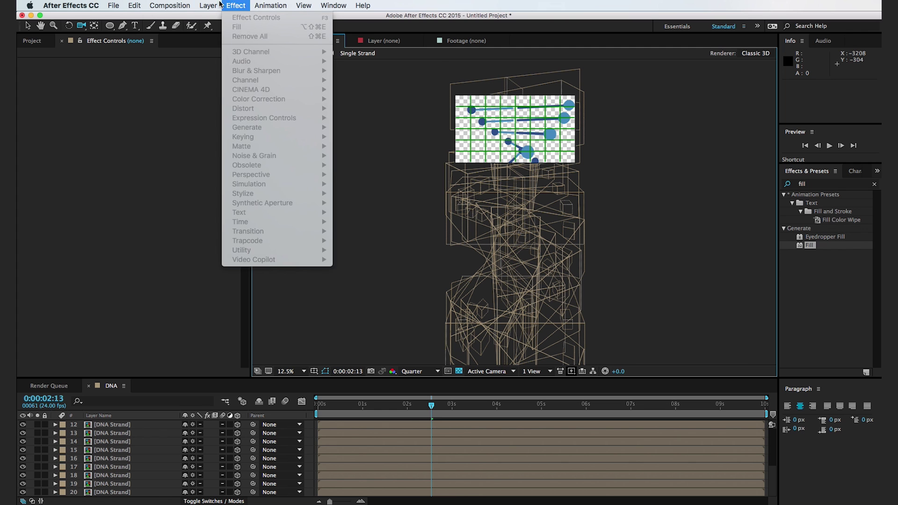
{"action": "mouse_move", "coordinate": [208, 5]}
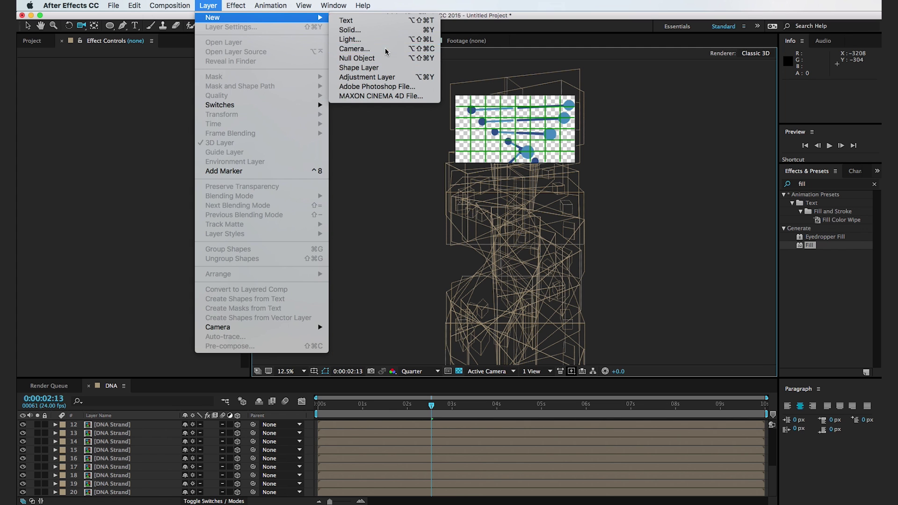
{"action": "left_click", "coordinate": [354, 49]}
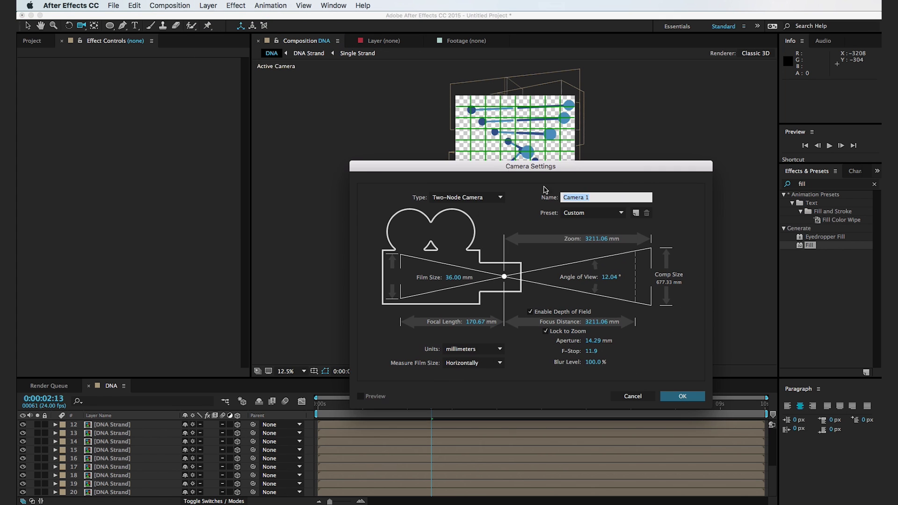
{"action": "left_click", "coordinate": [600, 213]}
{"action": "left_click", "coordinate": [591, 286]}
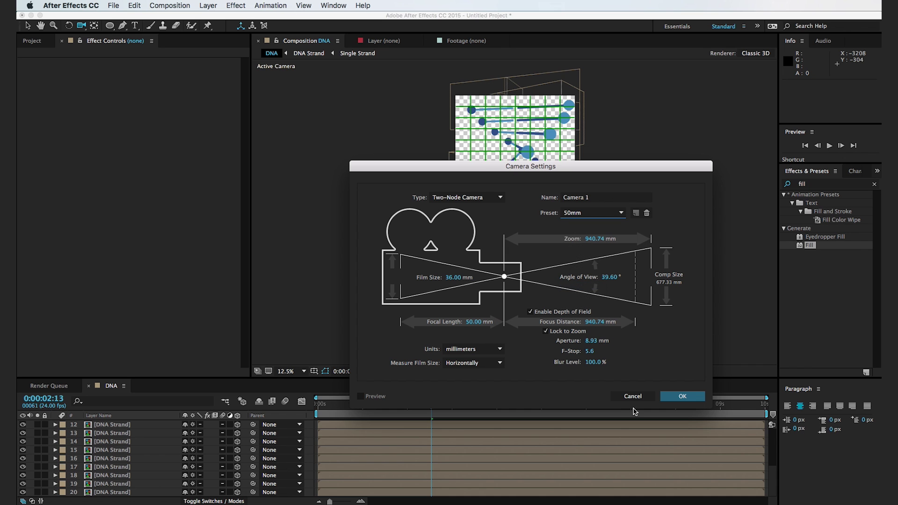
{"action": "left_click", "coordinate": [678, 397]}
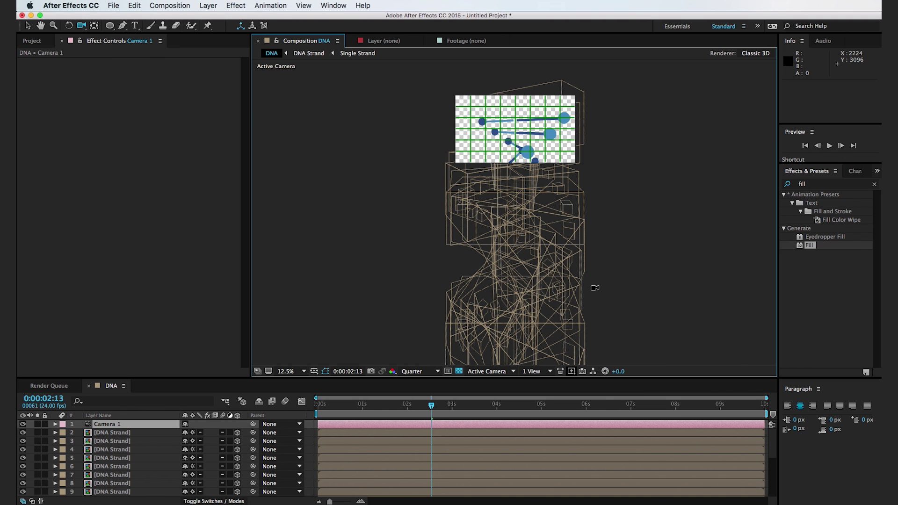
Pull Camera 1 back from the helix to a Z position of about -4267
{"action": "left_click", "coordinate": [81, 25]}
{"action": "left_click", "coordinate": [131, 58]}
{"action": "left_click_drag", "start_coordinate": [502, 190], "coordinate": [275, 134]}
{"action": "scroll", "coordinate": [425, 136], "scroll_direction": "up", "scroll_amount": 2}
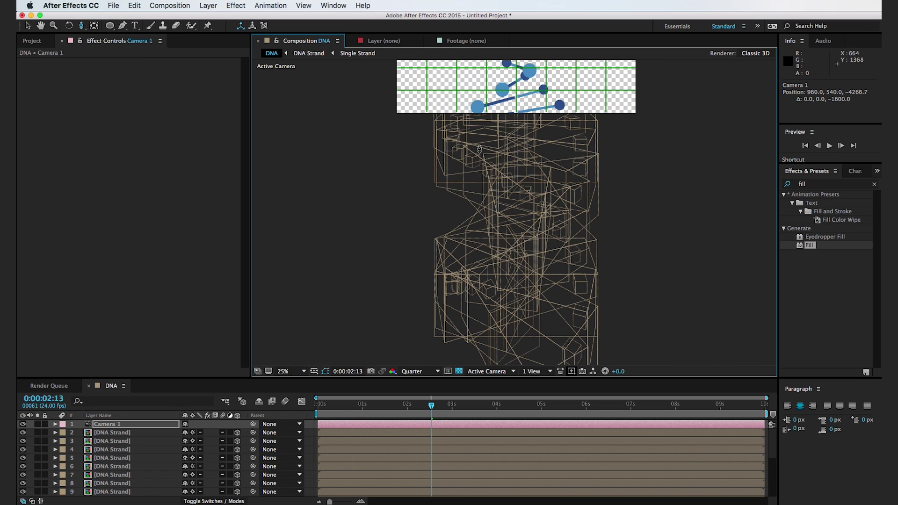
{"action": "scroll", "coordinate": [488, 276], "scroll_direction": "up", "scroll_amount": 2}
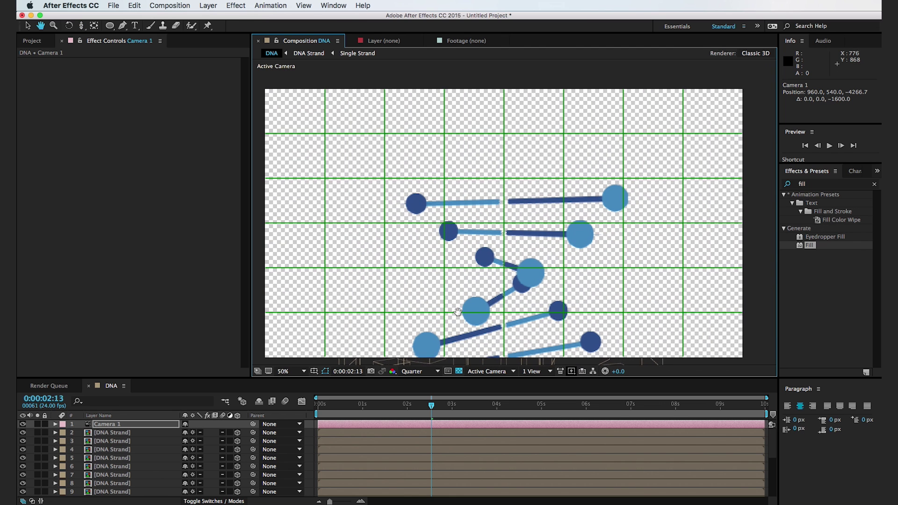
Turn off the proportional grid overlay in the composition view
{"action": "left_click", "coordinate": [314, 371]}
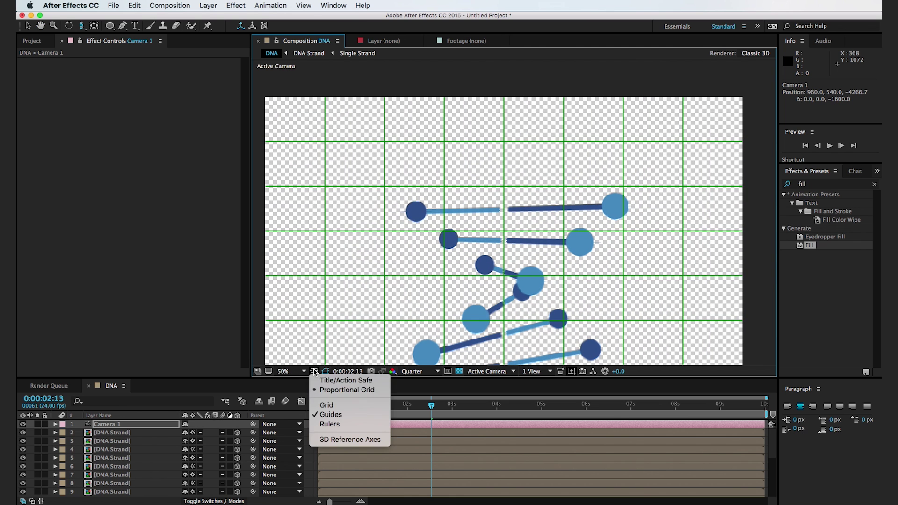
{"action": "left_click", "coordinate": [349, 389]}
{"action": "left_click_drag", "start_coordinate": [432, 266], "coordinate": [433, 240]}
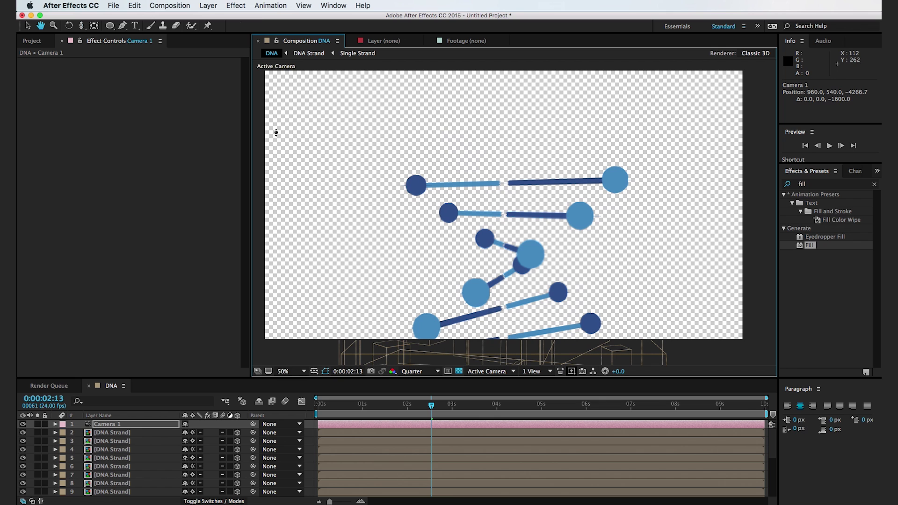
Lower Camera 1 and move it farther back to about 944, 2297, -6931 so the helix's middle fills the frame
{"action": "left_click_drag", "start_coordinate": [82, 25], "coordinate": [118, 53]}
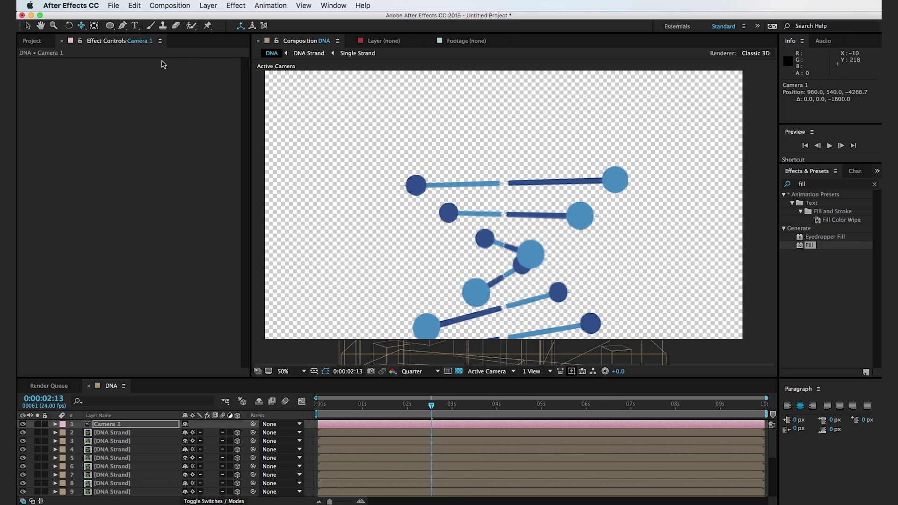
{"action": "left_click_drag", "start_coordinate": [430, 268], "coordinate": [406, 188]}
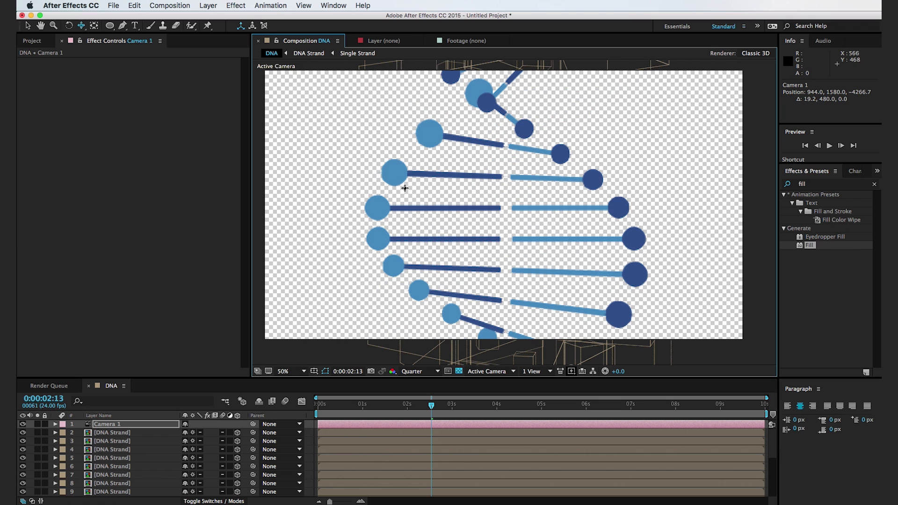
{"action": "left_click_drag", "start_coordinate": [81, 25], "coordinate": [110, 60]}
{"action": "left_click_drag", "start_coordinate": [502, 243], "coordinate": [481, 287]}
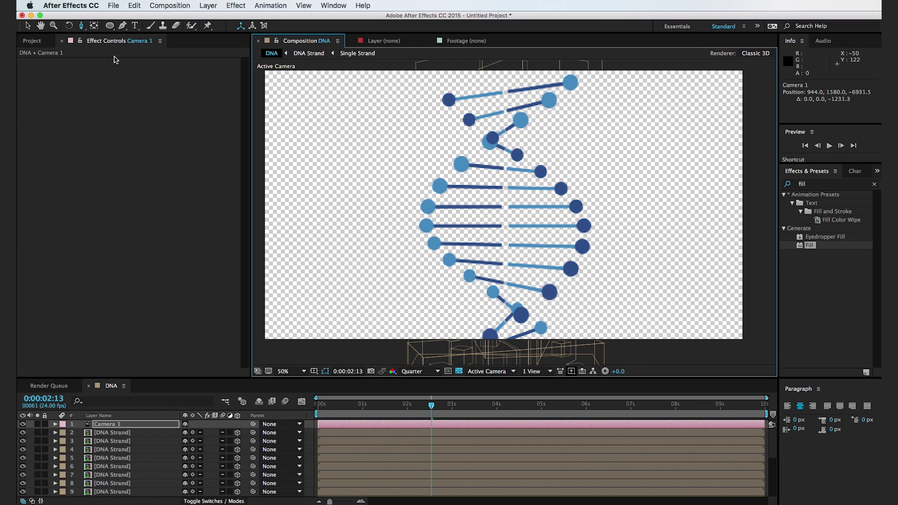
{"action": "left_click_drag", "start_coordinate": [82, 27], "coordinate": [117, 52]}
{"action": "left_click_drag", "start_coordinate": [580, 290], "coordinate": [505, 230]}
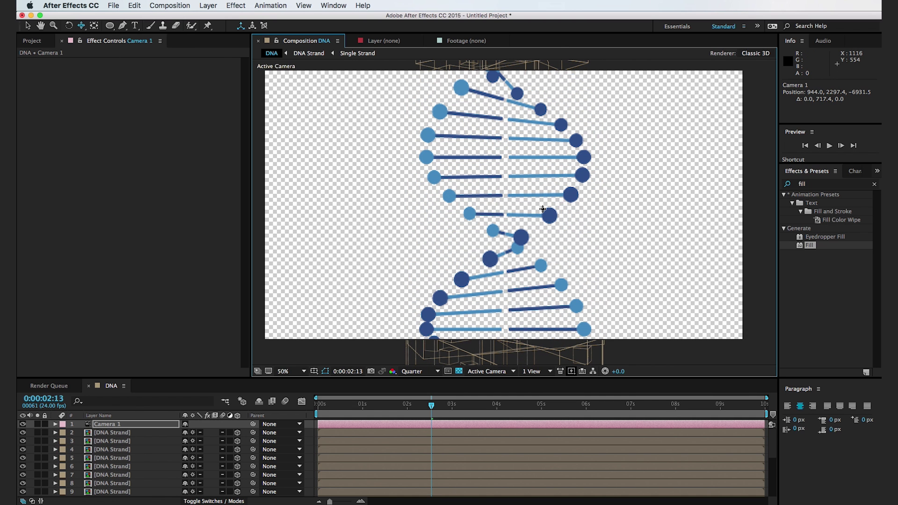
Scrub through the strand animation and preview it from the start of the composition
{"action": "left_click", "coordinate": [270, 414]}
{"action": "key", "text": "Home"}
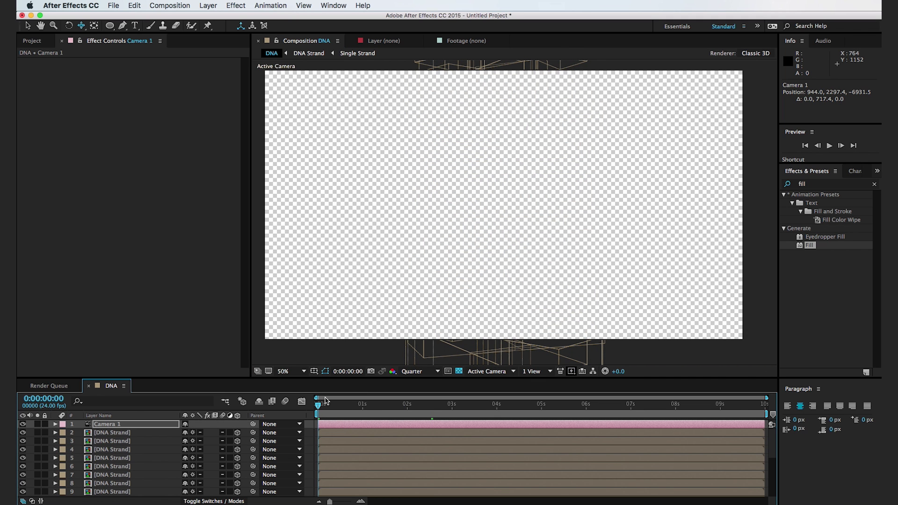
{"action": "left_click_drag", "start_coordinate": [324, 410], "coordinate": [425, 412]}
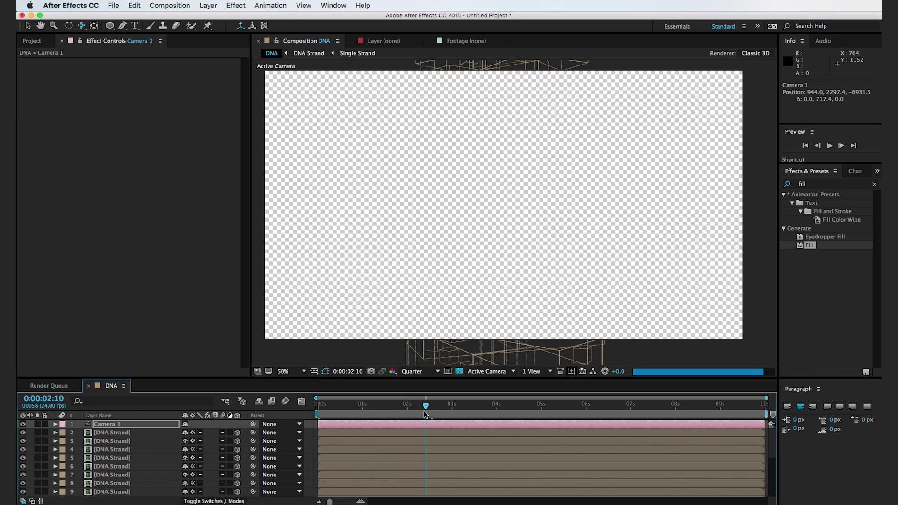
{"action": "left_click", "coordinate": [436, 407]}
{"action": "key", "text": "Home"}
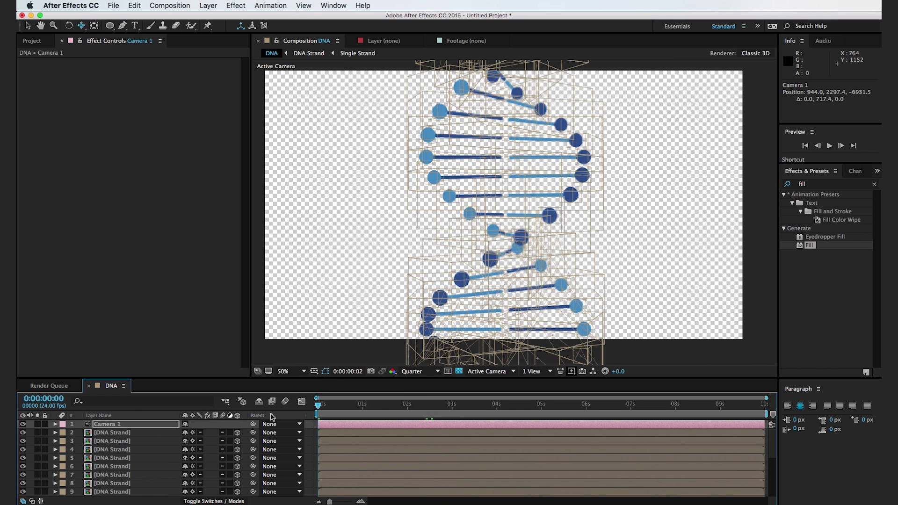
{"action": "key", "text": "space"}
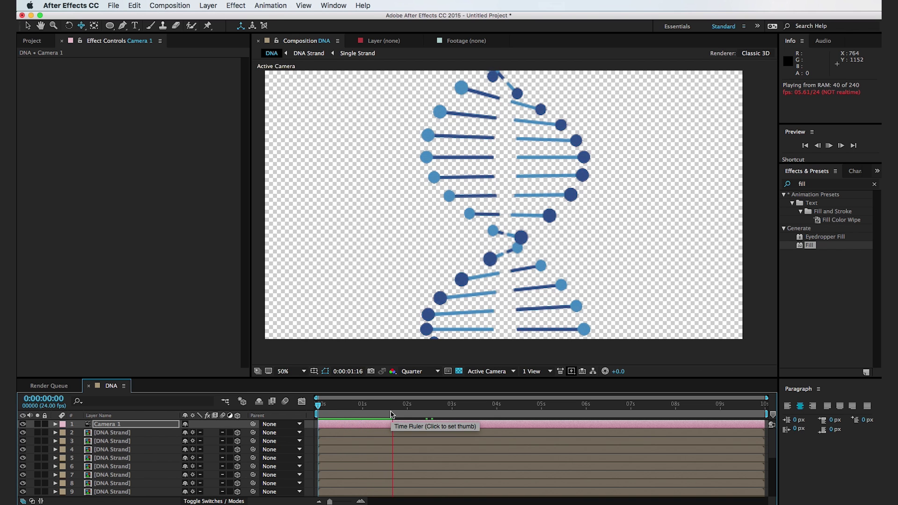
{"action": "key", "text": "space"}
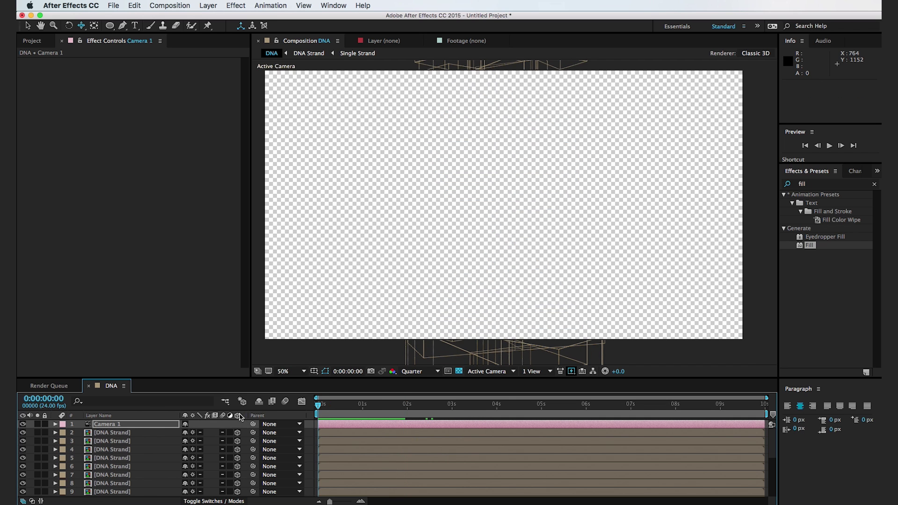
Set starting keyframes for Camera 1's Point of Interest, Position and Orientation at 0:00:00:00
{"action": "left_click", "coordinate": [124, 426]}
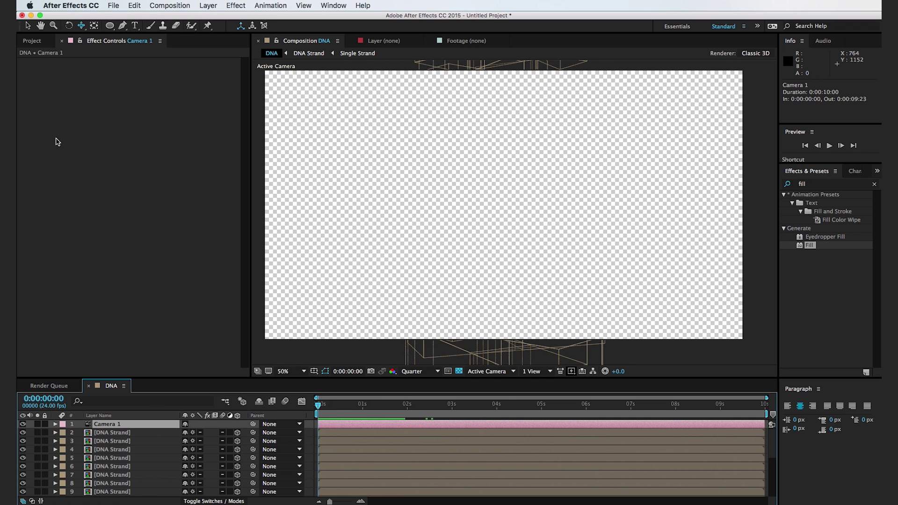
{"action": "left_click", "coordinate": [56, 424]}
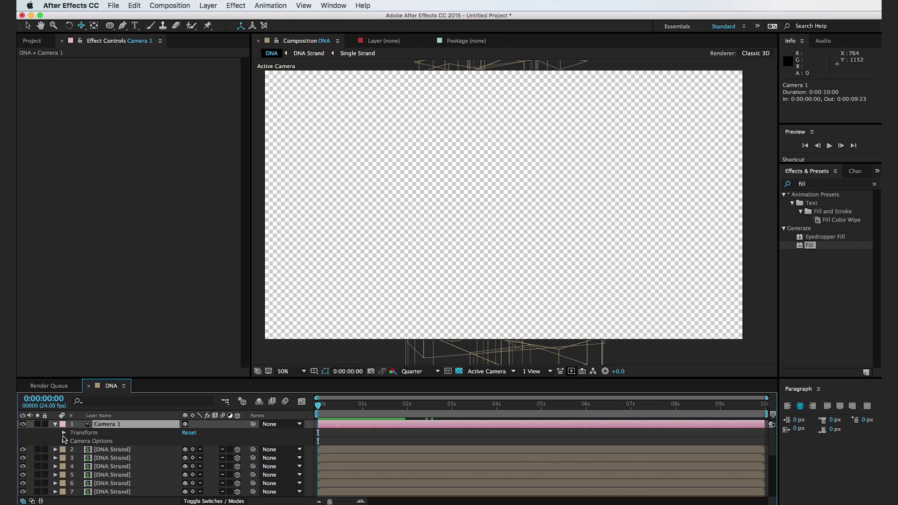
{"action": "left_click", "coordinate": [64, 432]}
{"action": "left_click", "coordinate": [80, 441]}
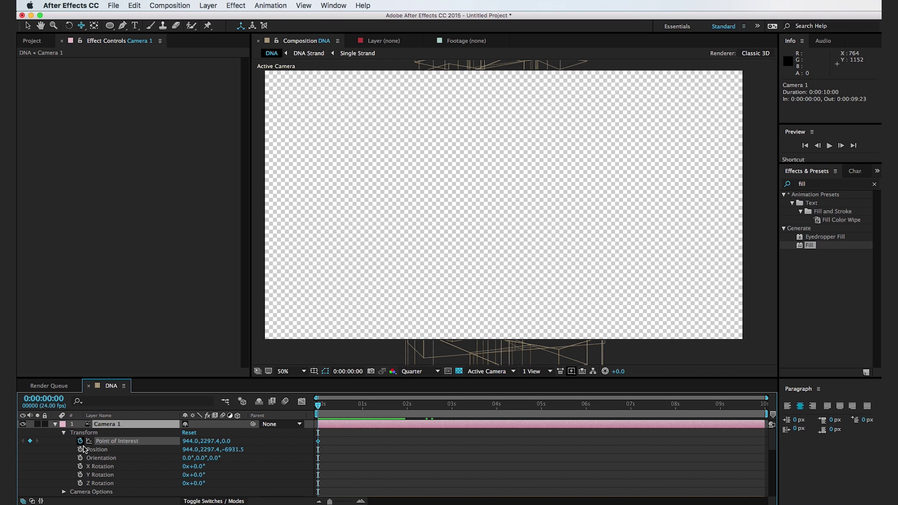
{"action": "left_click", "coordinate": [80, 450]}
{"action": "left_click", "coordinate": [80, 458]}
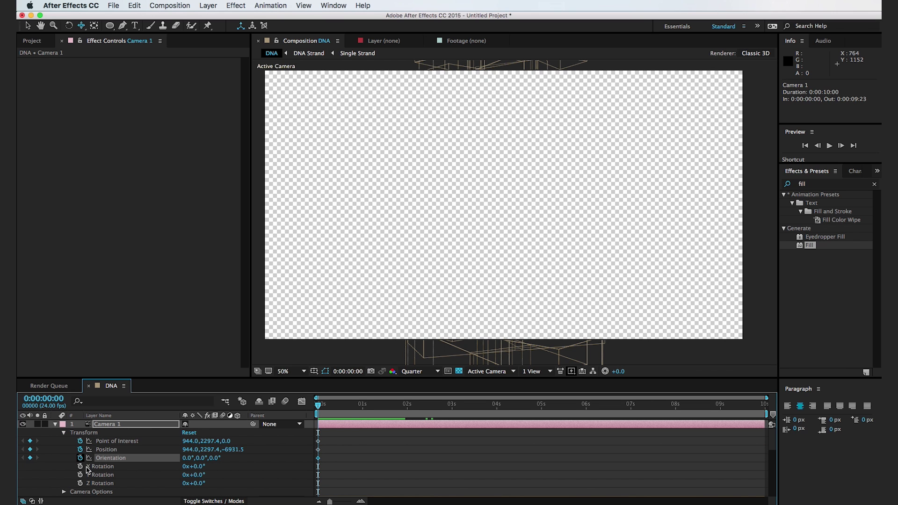
At 0:00:05:01, orbit Camera 1 around the helix to a position of about 5193, 213, -5064
{"action": "left_click_drag", "start_coordinate": [347, 413], "coordinate": [544, 424]}
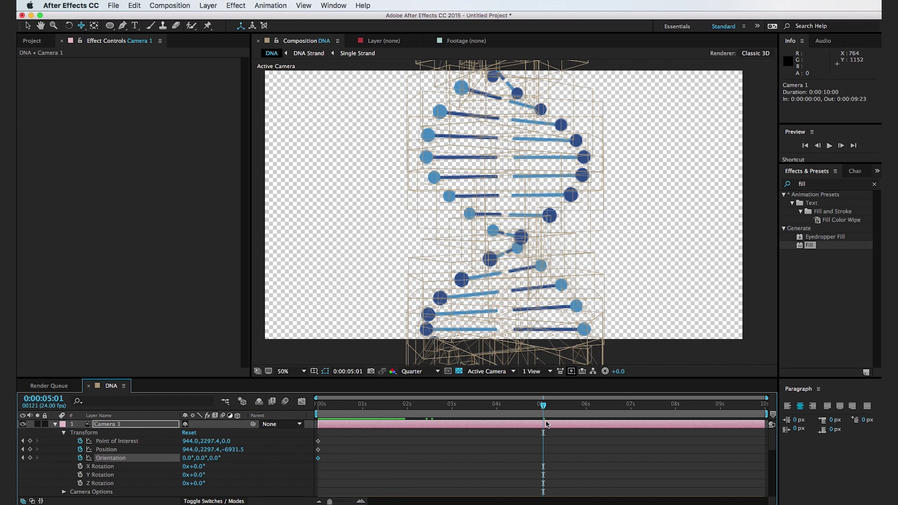
{"action": "left_click_drag", "start_coordinate": [83, 27], "coordinate": [134, 37]}
{"action": "left_click_drag", "start_coordinate": [481, 245], "coordinate": [443, 260]}
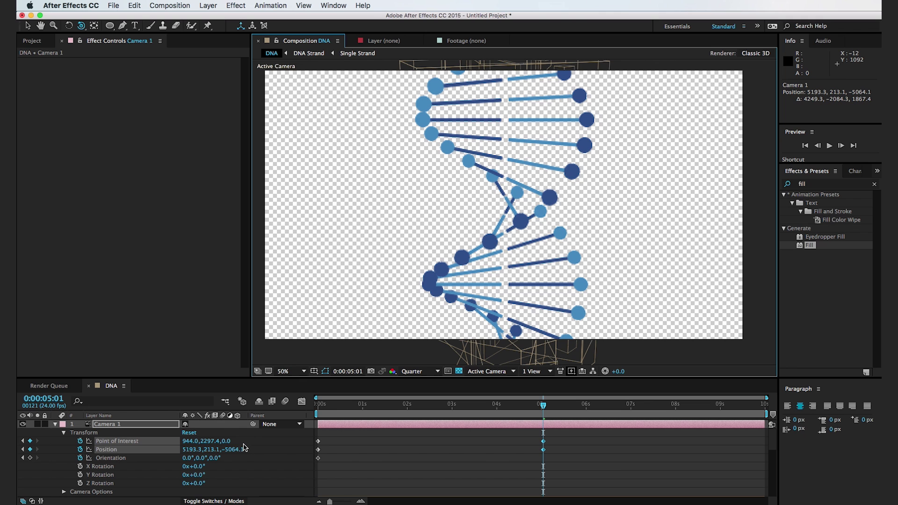
Keyframe Camera 1's Z Rotation at about -46° at 0:00:05:01 and -16° at 0:00:00:00
{"action": "left_click", "coordinate": [80, 483]}
{"action": "left_click_drag", "start_coordinate": [204, 484], "coordinate": [176, 486]}
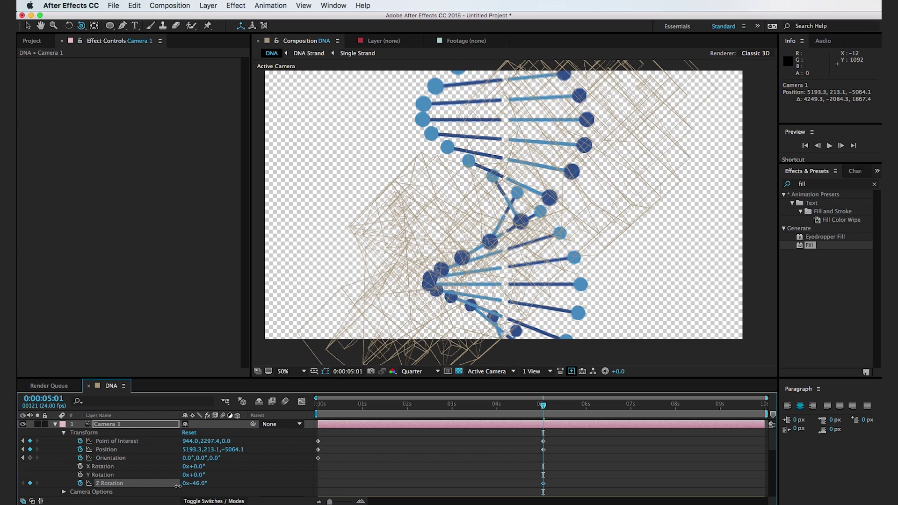
{"action": "key", "text": "Home"}
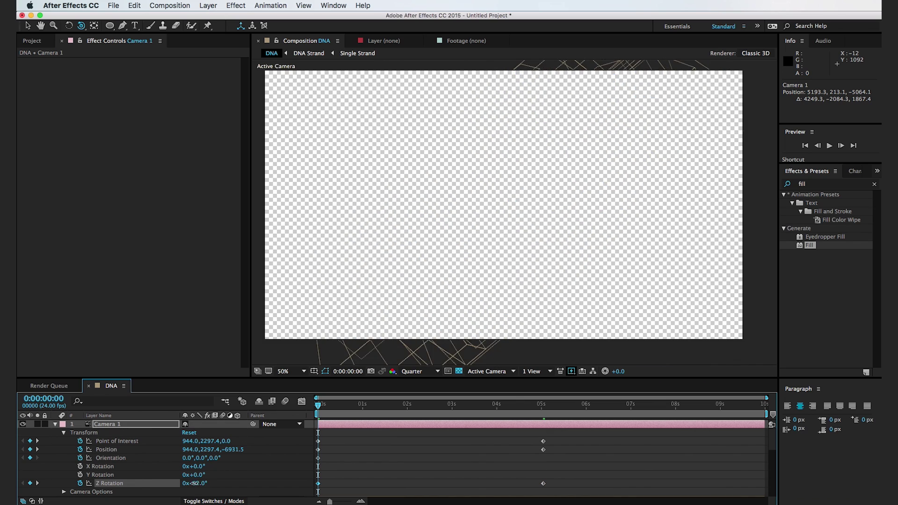
{"action": "left_click_drag", "start_coordinate": [198, 487], "coordinate": [191, 484]}
{"action": "left_click_drag", "start_coordinate": [209, 482], "coordinate": [212, 482]}
{"action": "left_click", "coordinate": [618, 485]}
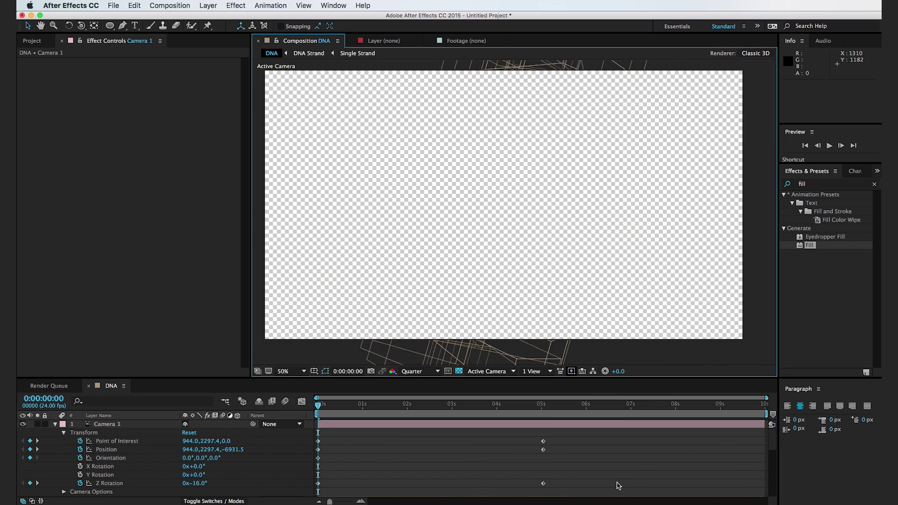
Preview the camera move over a work area of about five seconds, and collapse Camera 1's properties
{"action": "key", "text": "space"}
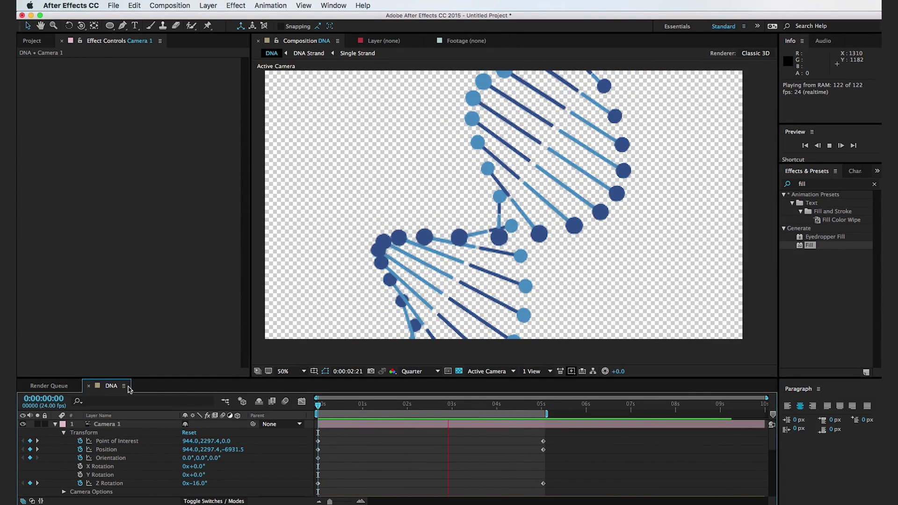
{"action": "left_click", "coordinate": [55, 424]}
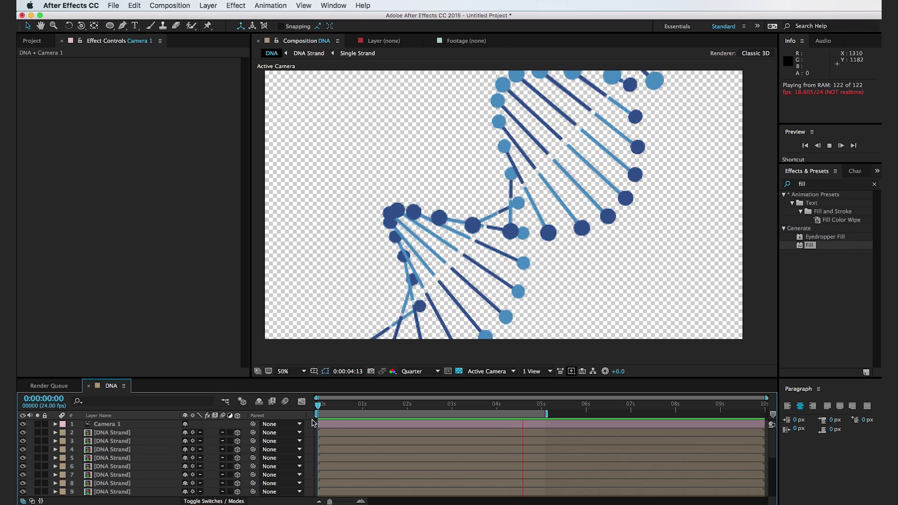
{"action": "left_click", "coordinate": [329, 406]}
{"action": "key", "text": "space"}
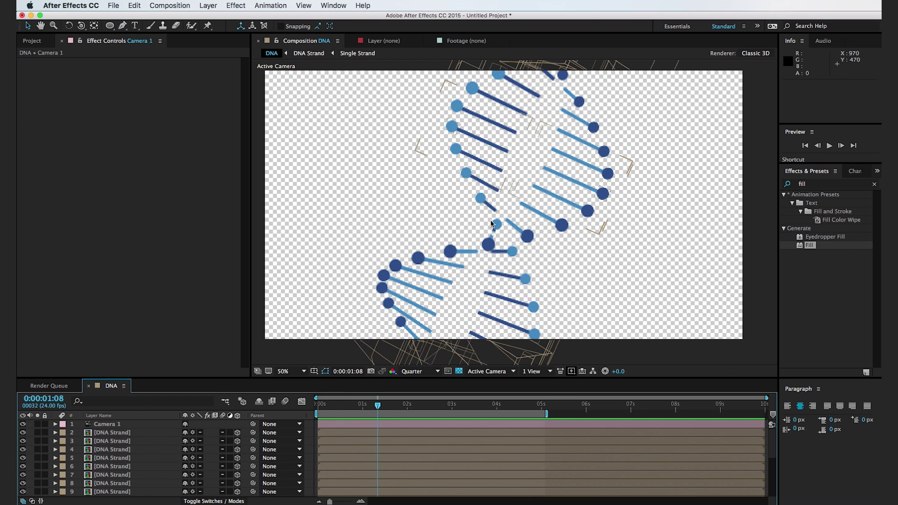
Enlarge the timeline and shift DNA Strand layers 3 through 21 one frame later, to start at 0:00:00:01
{"action": "scroll", "coordinate": [243, 435], "scroll_direction": "down", "scroll_amount": 4}
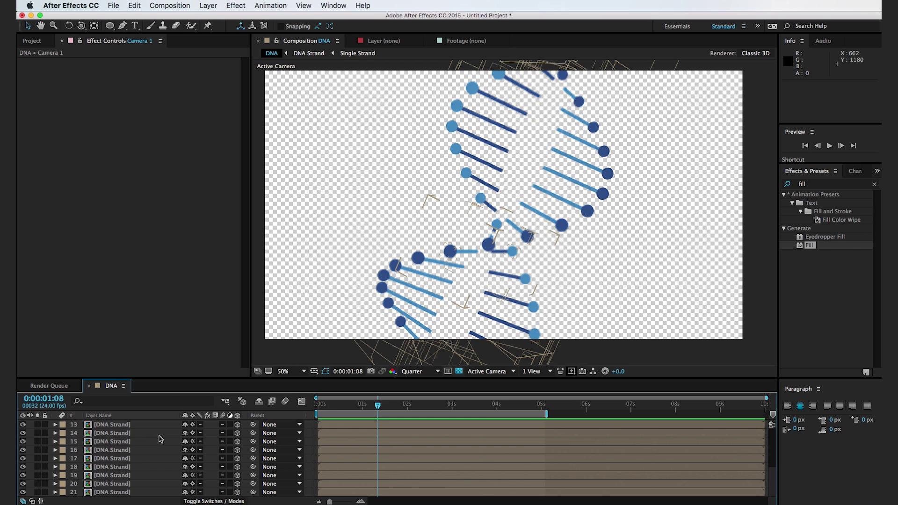
{"action": "left_click_drag", "start_coordinate": [165, 379], "coordinate": [174, 207]}
{"action": "left_click", "coordinate": [134, 270]}
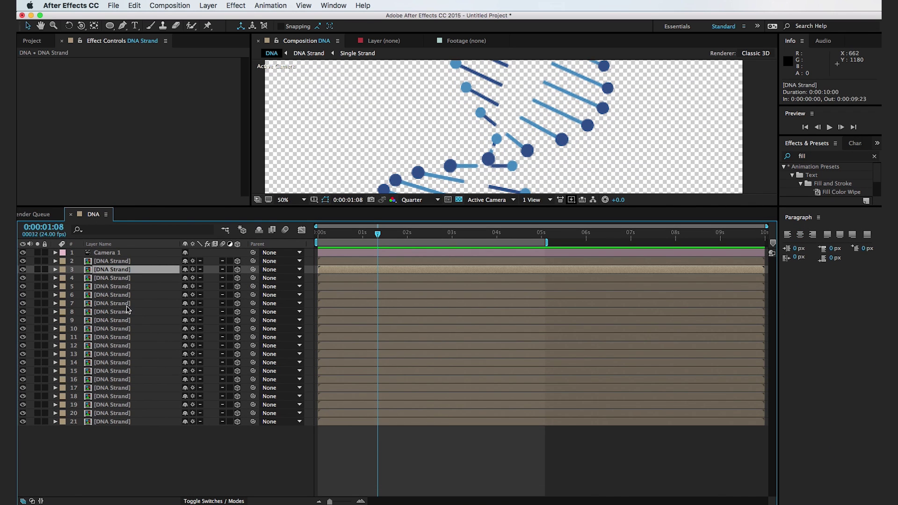
{"action": "left_click", "coordinate": [107, 422], "text": "shift"}
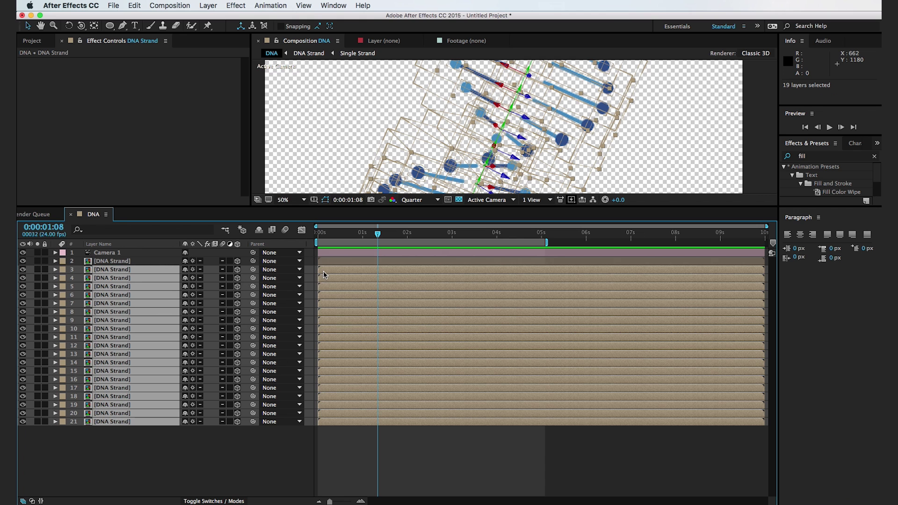
{"action": "left_click_drag", "start_coordinate": [325, 273], "coordinate": [327, 271]}
{"action": "key", "text": "i"}
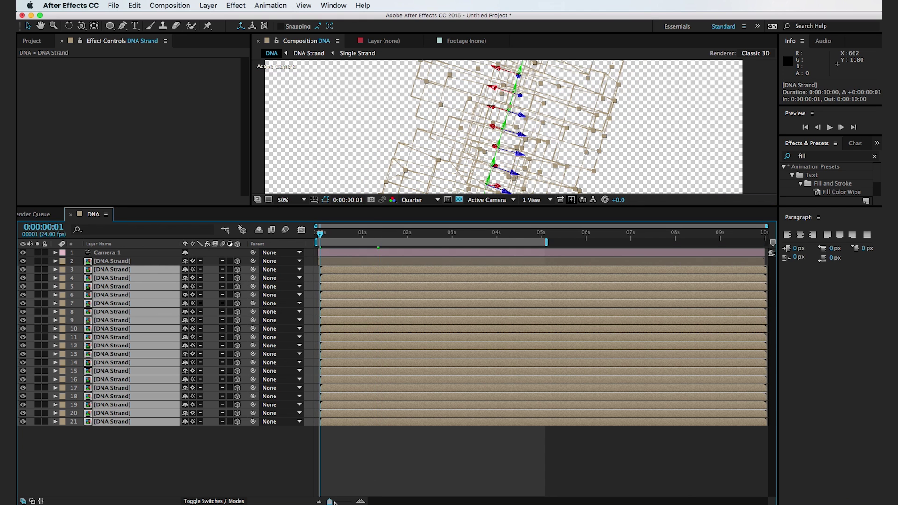
{"action": "left_click_drag", "start_coordinate": [330, 501], "coordinate": [353, 502]}
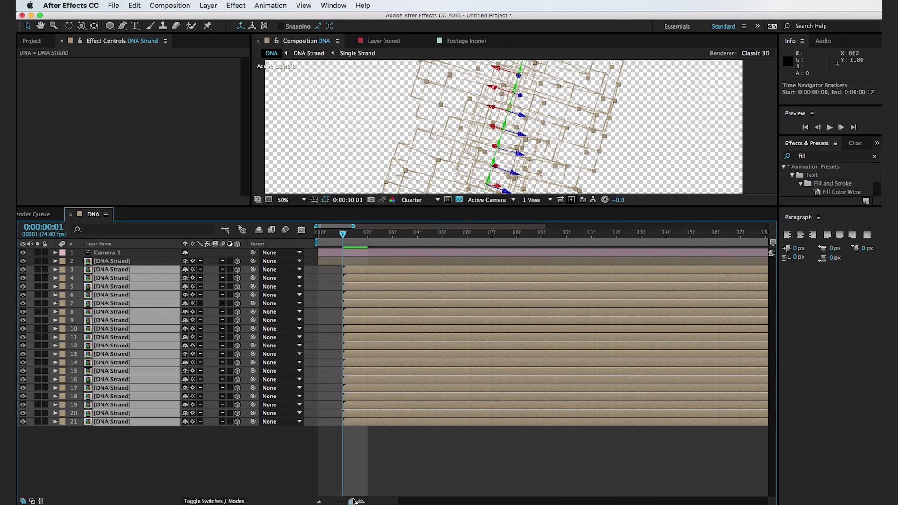
Stagger the DNA Strand layers one frame apart from layer 4 onward, until layers 14 through 21 start at 0:00:00:12
{"action": "left_click", "coordinate": [352, 275], "text": "super"}
{"action": "left_click_drag", "start_coordinate": [364, 278], "coordinate": [616, 365]}
{"action": "left_click", "coordinate": [388, 280], "text": "super"}
{"action": "left_click", "coordinate": [403, 288], "text": "super"}
{"action": "left_click", "coordinate": [432, 298], "text": "super"}
{"action": "left_click", "coordinate": [448, 304], "text": "super"}
{"action": "left_click", "coordinate": [469, 312], "text": "super"}
{"action": "left_click", "coordinate": [499, 321], "text": "super"}
{"action": "left_click", "coordinate": [529, 330], "text": "super"}
{"action": "left_click", "coordinate": [558, 340], "text": "super"}
{"action": "left_click", "coordinate": [575, 349], "text": "super"}
{"action": "left_click", "coordinate": [603, 354], "text": "super"}
Continue the one-frame stagger for DNA Strand layers 15 through 21, so layer 21 starts at 0:00:00:19
{"action": "scroll", "coordinate": [615, 366], "scroll_direction": "right", "scroll_amount": 4}
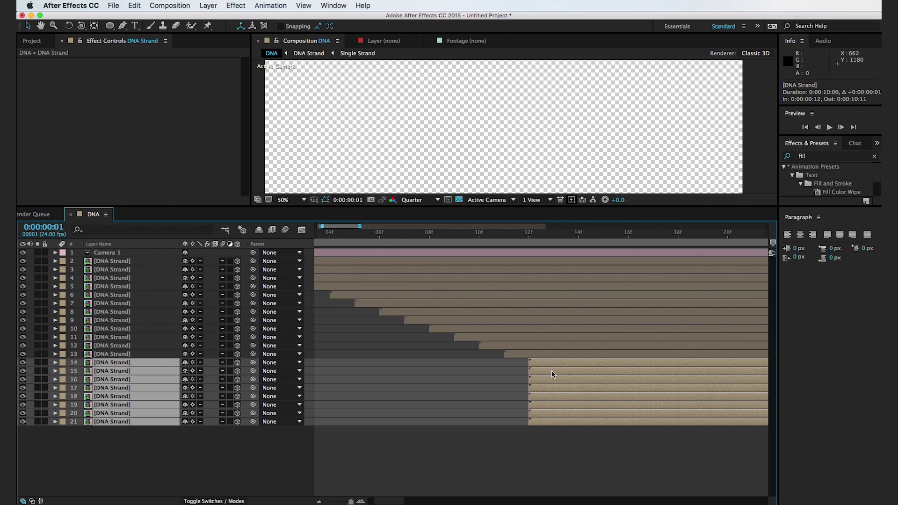
{"action": "left_click", "coordinate": [552, 368], "text": "super"}
{"action": "left_click_drag", "start_coordinate": [552, 372], "coordinate": [649, 410]}
{"action": "left_click", "coordinate": [567, 373], "text": "super"}
{"action": "left_click", "coordinate": [591, 383], "text": "super"}
{"action": "left_click", "coordinate": [618, 388], "text": "super"}
{"action": "left_click", "coordinate": [632, 397], "text": "super"}
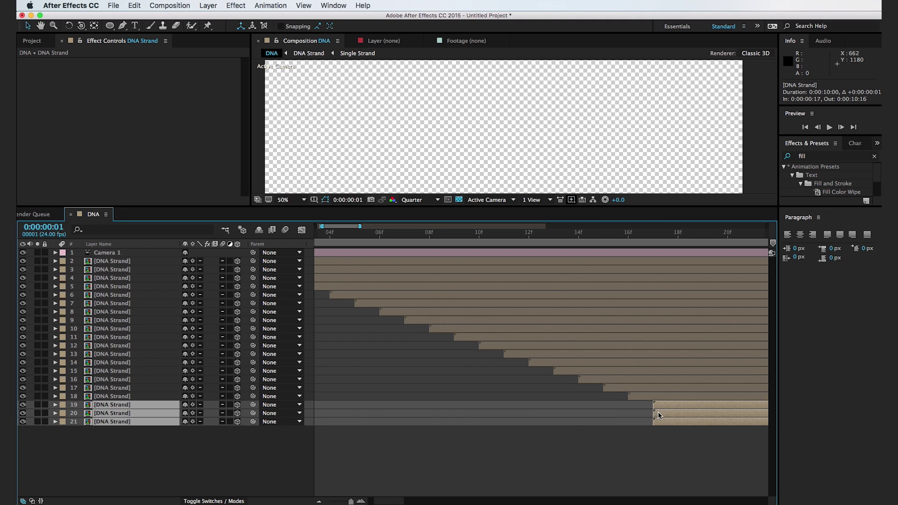
{"action": "left_click", "coordinate": [657, 405], "text": "super"}
{"action": "left_click_drag", "start_coordinate": [659, 415], "coordinate": [709, 423]}
{"action": "left_click", "coordinate": [684, 436]}
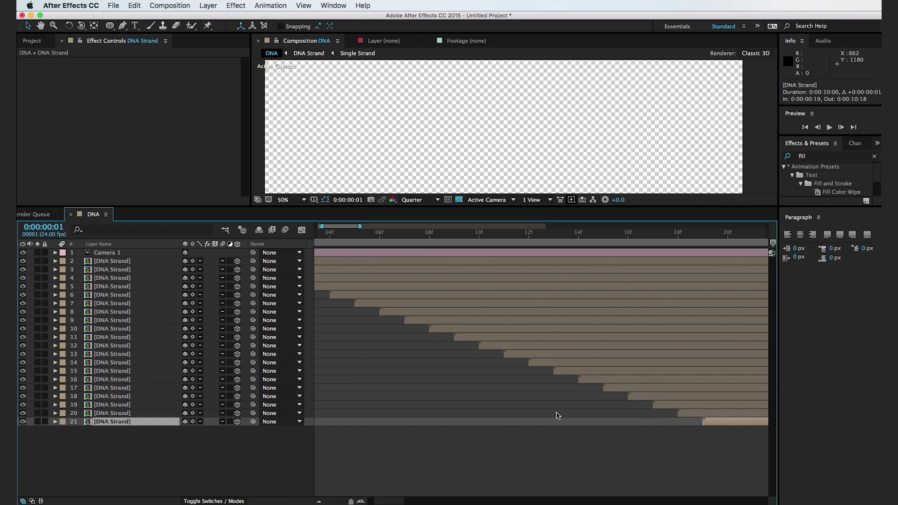
Fit the full ten seconds in the timeline, enlarge the composition view and preview the staggered helix animation
{"action": "left_click_drag", "start_coordinate": [350, 501], "coordinate": [291, 502]}
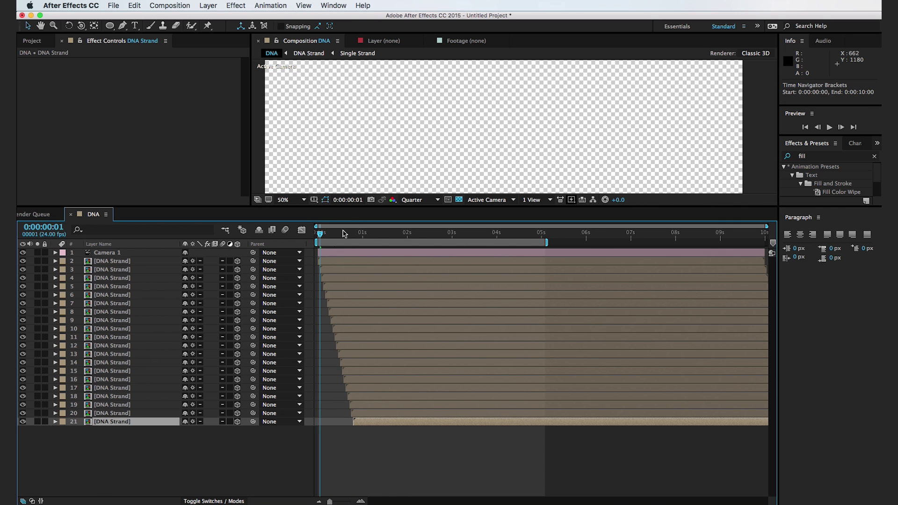
{"action": "left_click_drag", "start_coordinate": [347, 212], "coordinate": [369, 354]}
{"action": "key", "text": "space"}
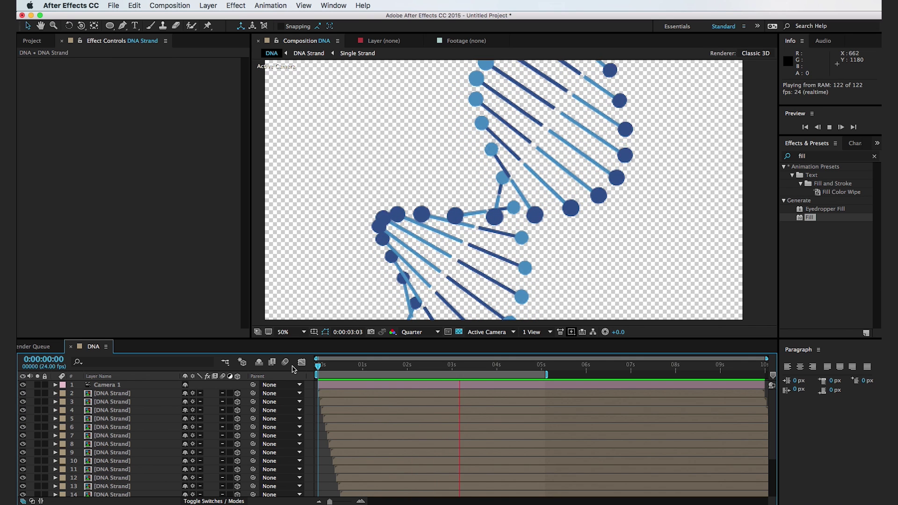
{"action": "key", "text": "space"}
Create a white 1920 x 1080 px solid named BG as the background behind the DNA strands
{"action": "key", "text": "super+y"}
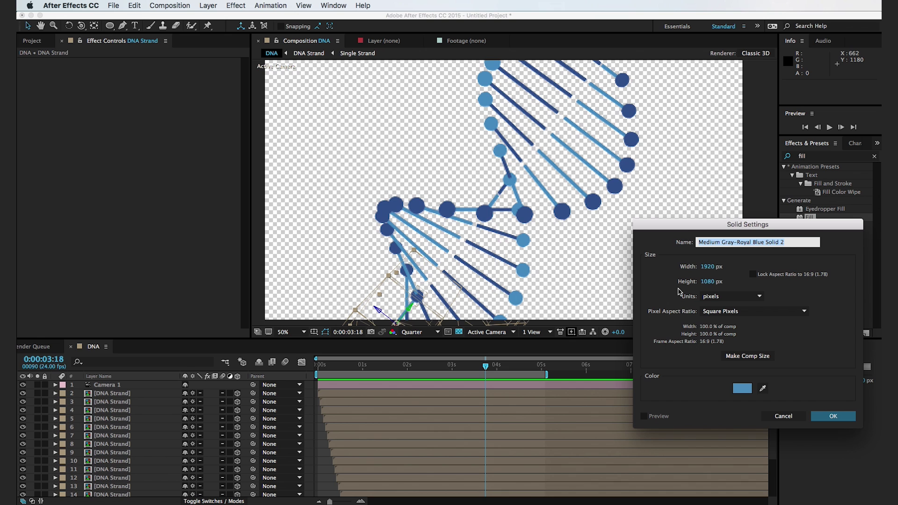
{"action": "type", "text": "BG"}
{"action": "left_click", "coordinate": [743, 388]}
{"action": "left_click_drag", "start_coordinate": [432, 369], "coordinate": [321, 263]}
{"action": "left_click", "coordinate": [588, 298]}
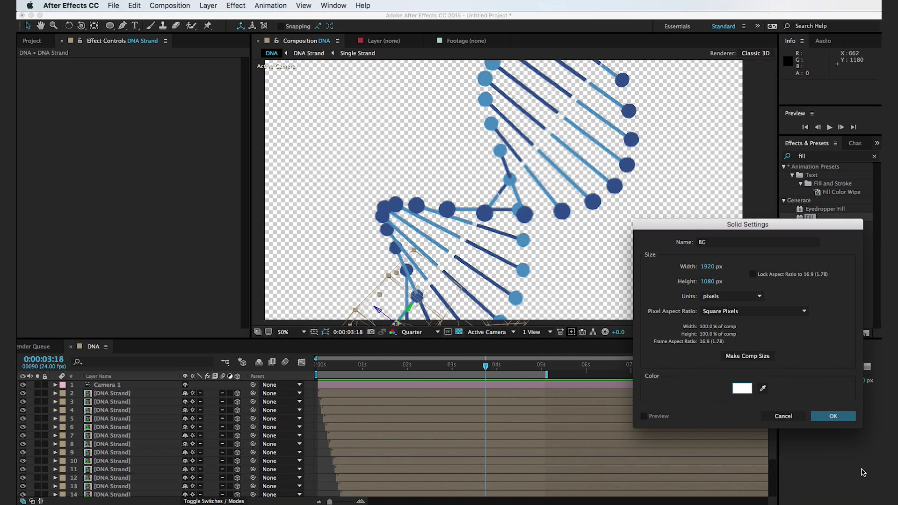
{"action": "left_click", "coordinate": [852, 421]}
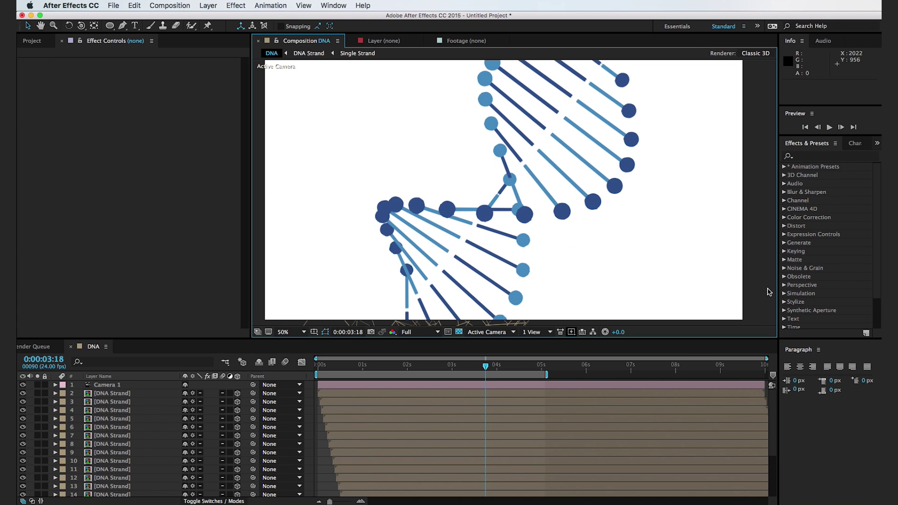
Add an adjustment layer above Camera 1 and apply the Glow effect to it
{"action": "left_click", "coordinate": [208, 5]}
{"action": "mouse_move", "coordinate": [213, 17]}
{"action": "left_click", "coordinate": [419, 78]}
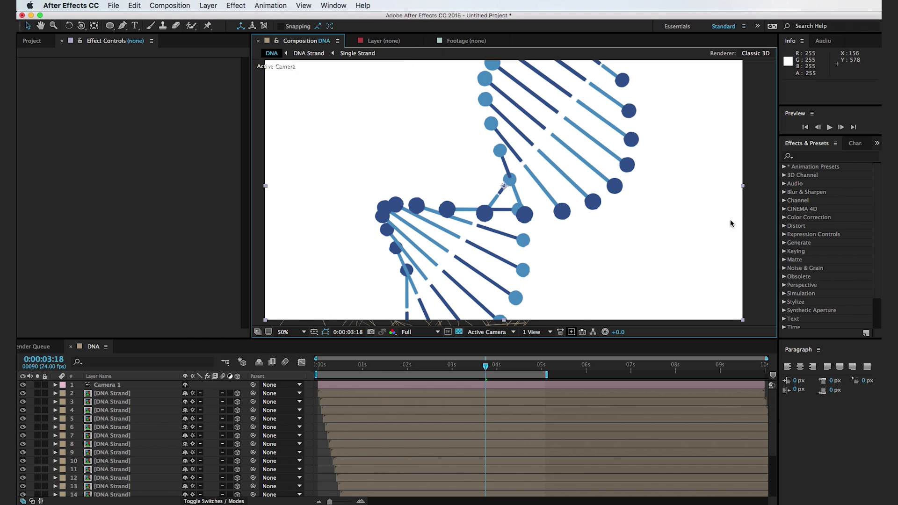
{"action": "left_click", "coordinate": [804, 157]}
{"action": "type", "text": "g"}
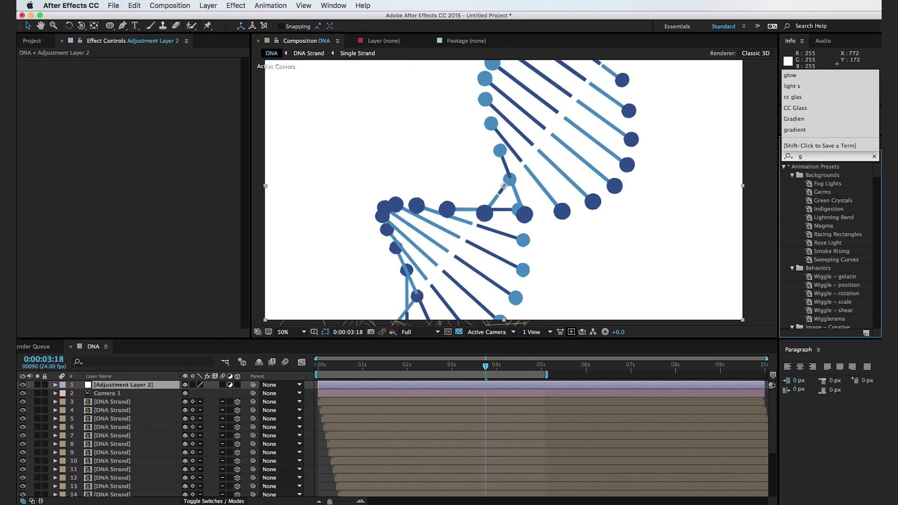
{"action": "type", "text": "low"}
{"action": "left_click_drag", "start_coordinate": [816, 202], "coordinate": [151, 386]}
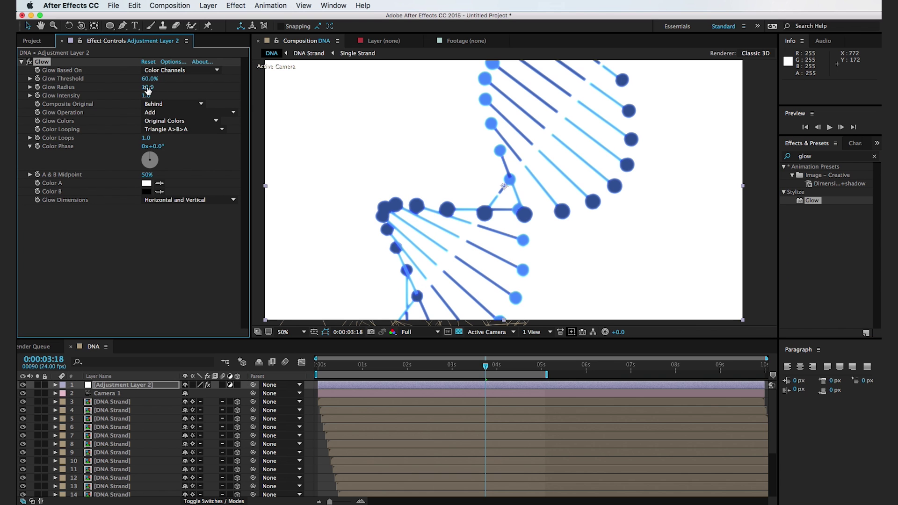
Set the adjustment layer's Glow Threshold to 85.1% and Glow Radius to 16
{"action": "left_click_drag", "start_coordinate": [150, 87], "coordinate": [152, 89]}
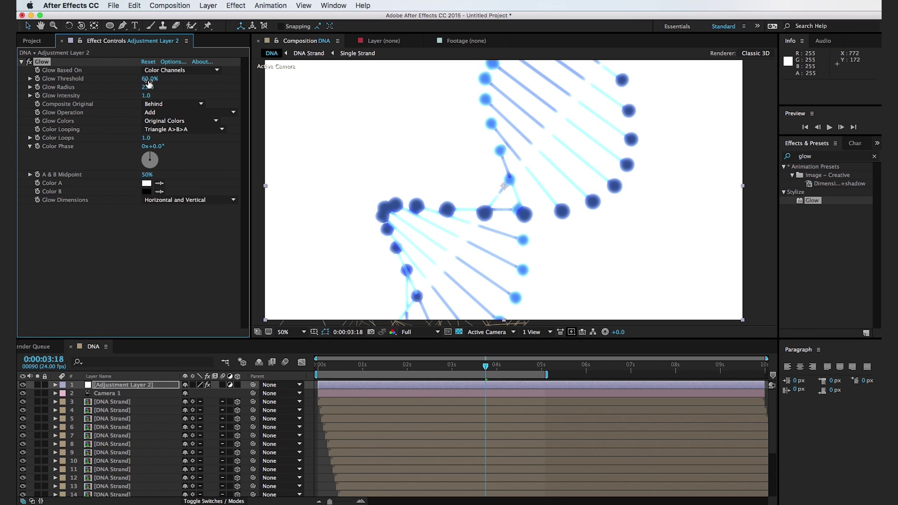
{"action": "left_click_drag", "start_coordinate": [152, 79], "coordinate": [160, 82]}
{"action": "left_click_drag", "start_coordinate": [162, 78], "coordinate": [176, 82]}
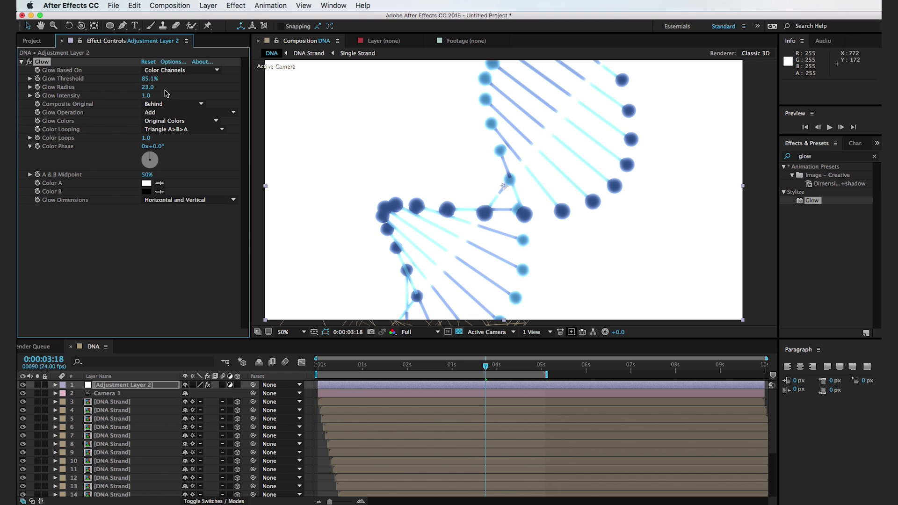
{"action": "left_click_drag", "start_coordinate": [143, 90], "coordinate": [146, 95]}
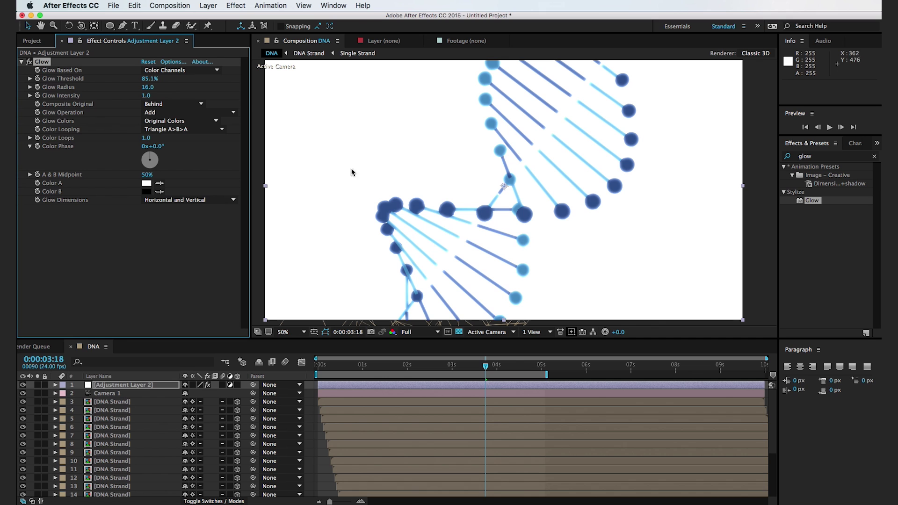
{"action": "left_click", "coordinate": [768, 260]}
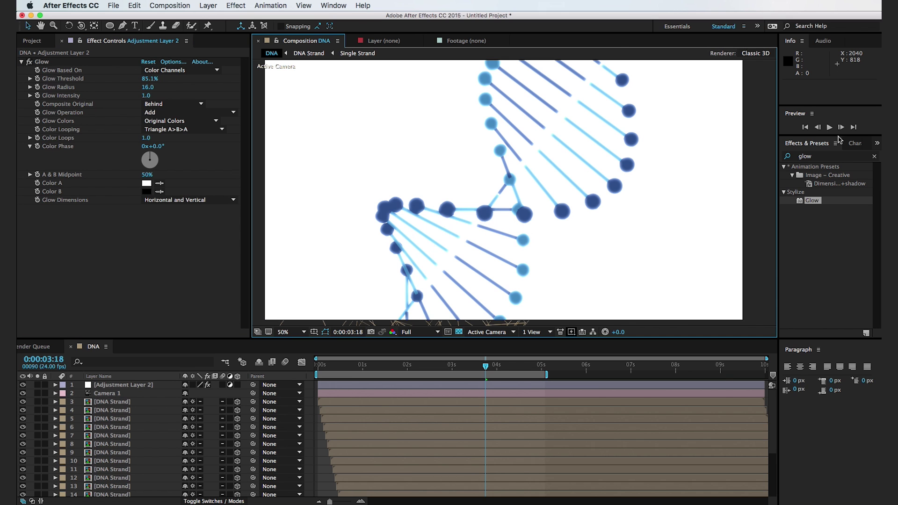
Apply CC Vector Blur with an amount of 7 to the adjustment layer, below Glow, and inspect the strands up close
{"action": "double_click", "coordinate": [831, 157]}
{"action": "type", "text": "vect"}
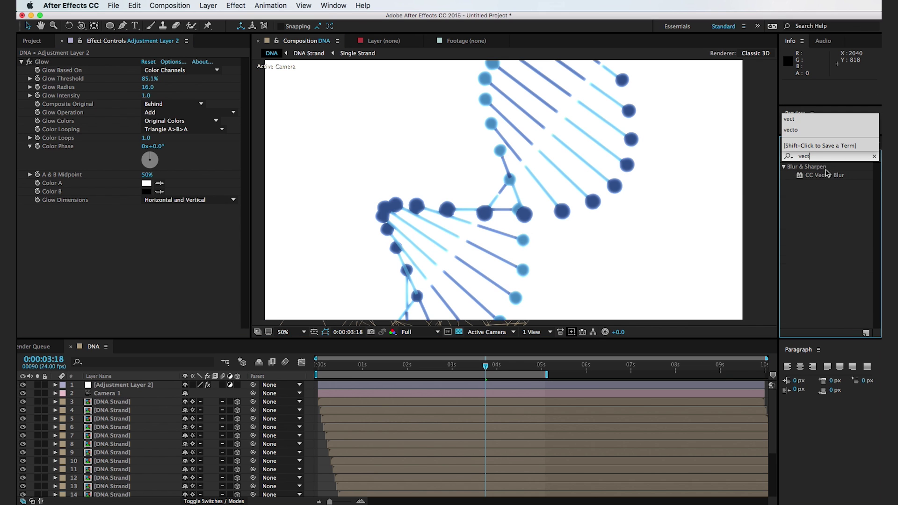
{"action": "left_click_drag", "start_coordinate": [830, 178], "coordinate": [155, 237]}
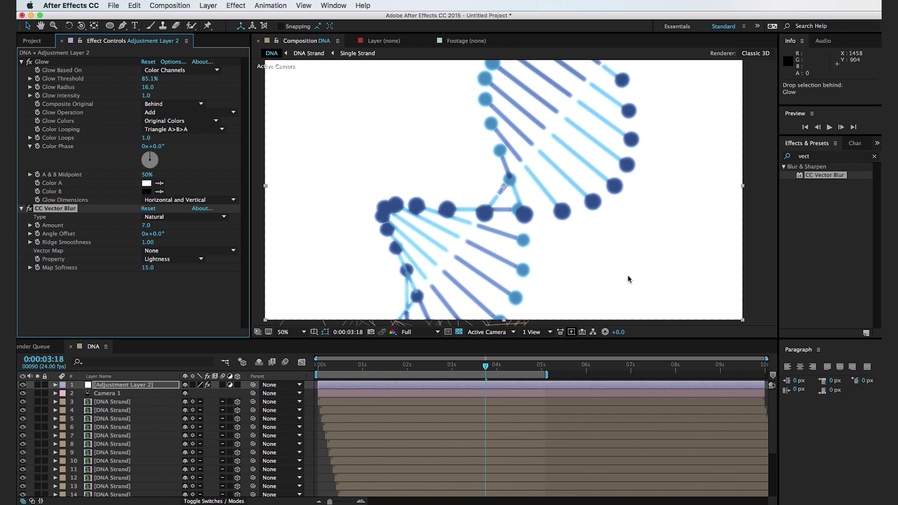
{"action": "left_click", "coordinate": [764, 295]}
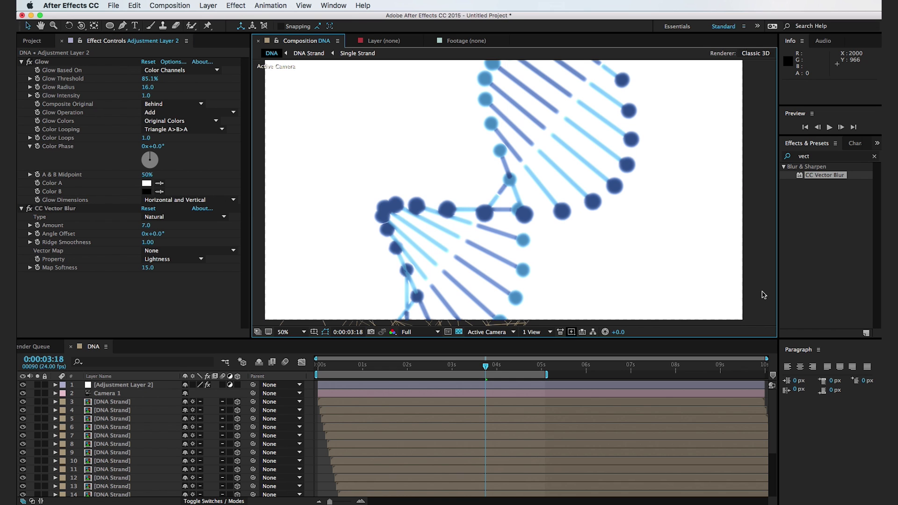
{"action": "scroll", "coordinate": [566, 171], "scroll_direction": "up", "scroll_amount": 4}
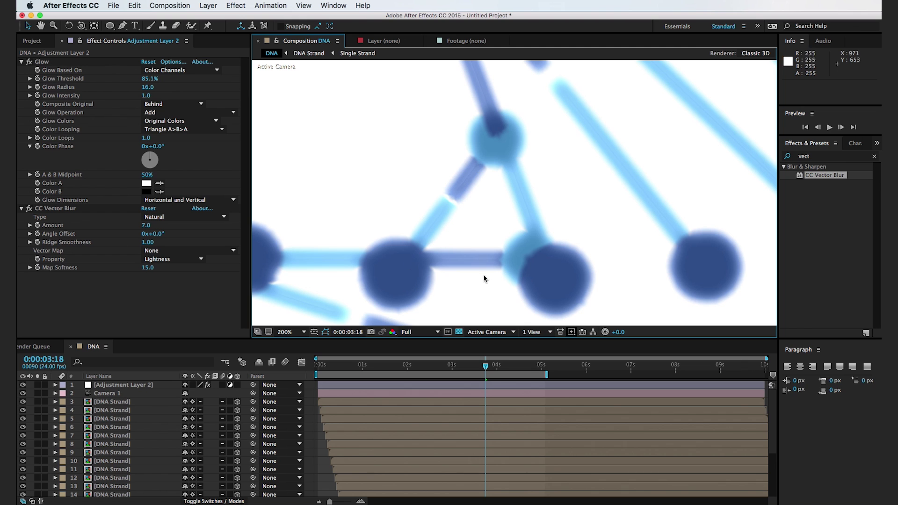
{"action": "scroll", "coordinate": [535, 181], "scroll_direction": "down", "scroll_amount": 3}
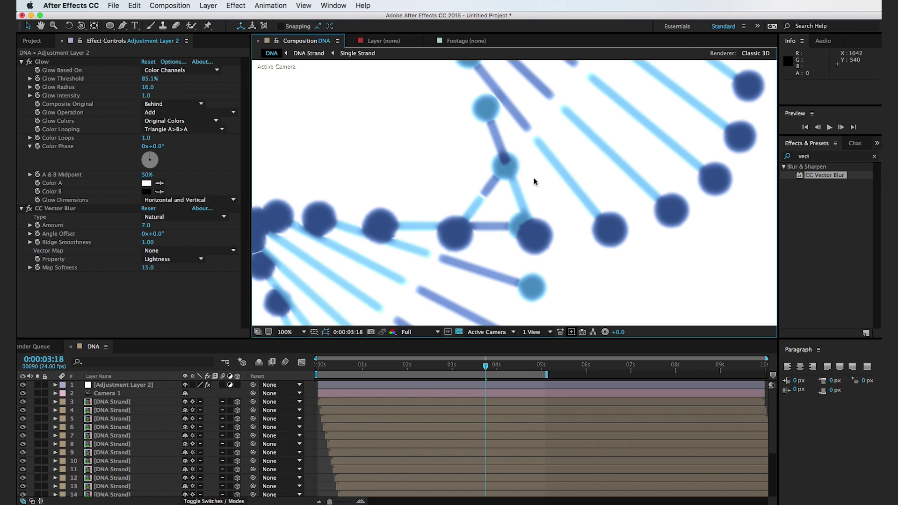
{"action": "scroll", "coordinate": [534, 178], "scroll_direction": "down", "scroll_amount": 1}
{"action": "scroll", "coordinate": [534, 178], "scroll_direction": "up", "scroll_amount": 1}
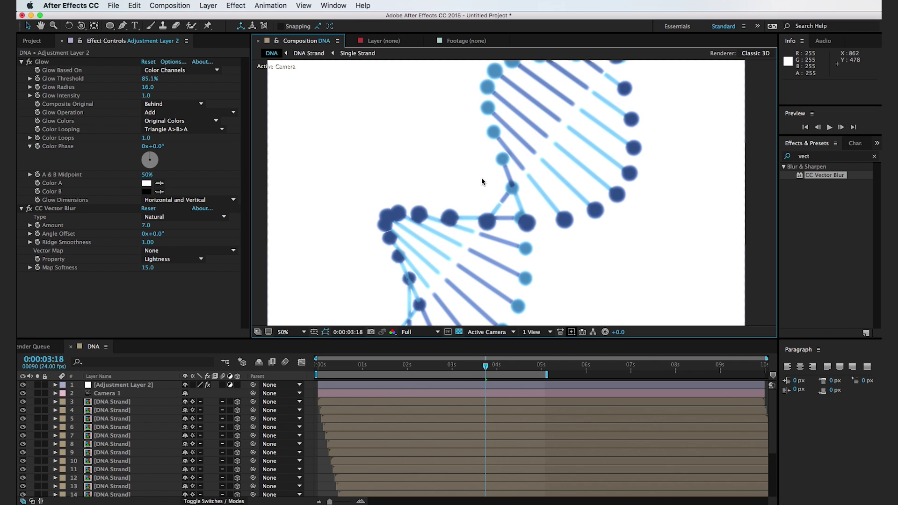
Create a white solid named Gradient Layer and apply the Gradient Ramp effect to it
{"action": "key", "text": "super+y"}
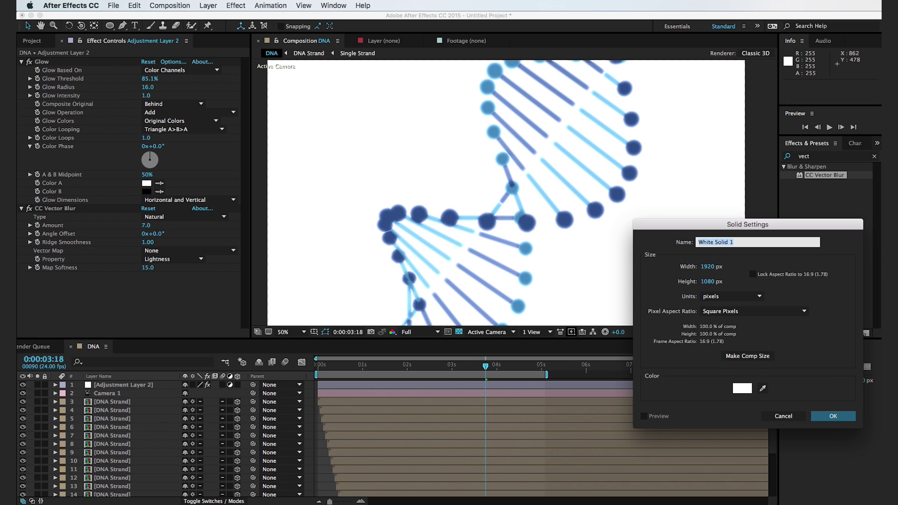
{"action": "type", "text": "Gradient Layer"}
{"action": "key", "text": "Return"}
{"action": "double_click", "coordinate": [805, 156]}
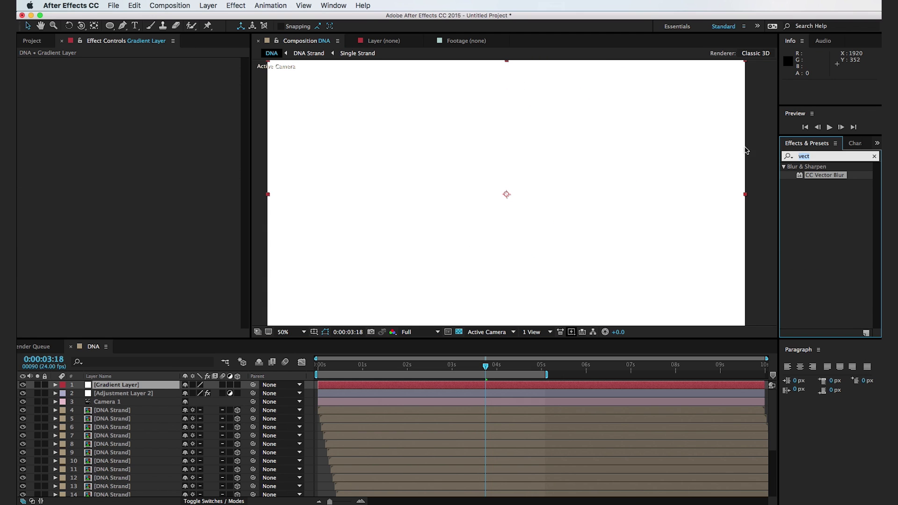
{"action": "type", "text": "Ramp"}
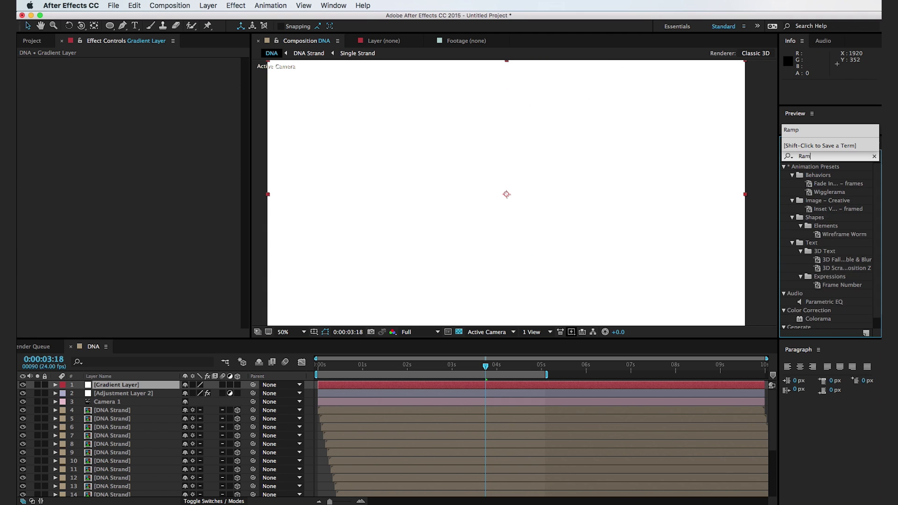
{"action": "double_click", "coordinate": [818, 175]}
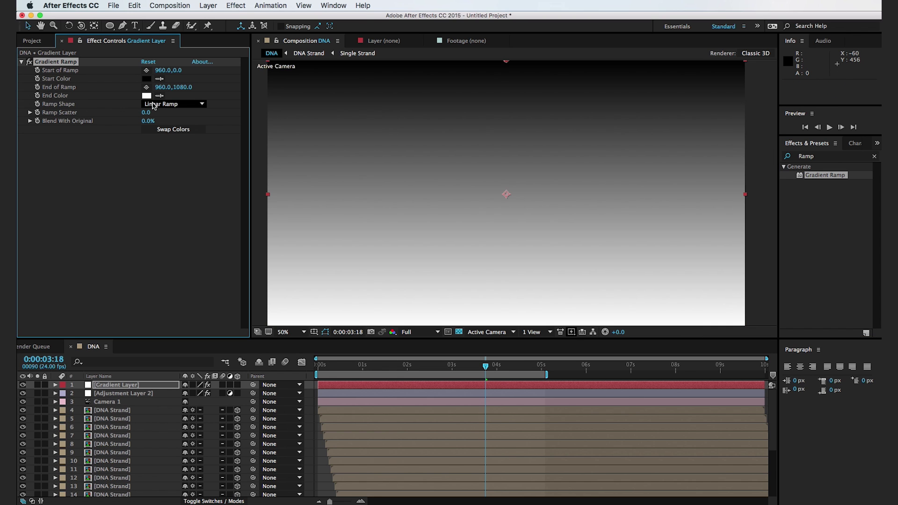
Set the Gradient Ramp's start color to purple and its end color to blue 2F77C7
{"action": "left_click", "coordinate": [146, 79]}
{"action": "left_click", "coordinate": [513, 327]}
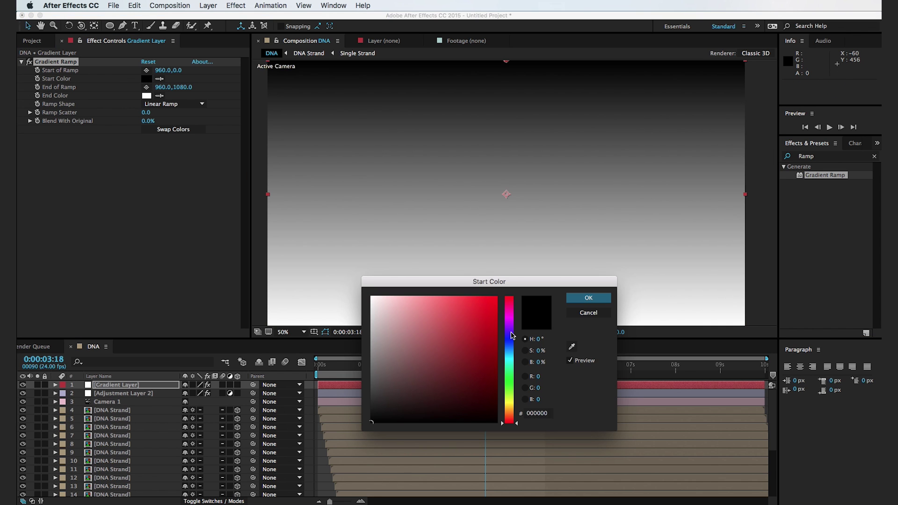
{"action": "left_click_drag", "start_coordinate": [480, 343], "coordinate": [475, 312]}
{"action": "left_click", "coordinate": [589, 298]}
{"action": "left_click", "coordinate": [147, 95]}
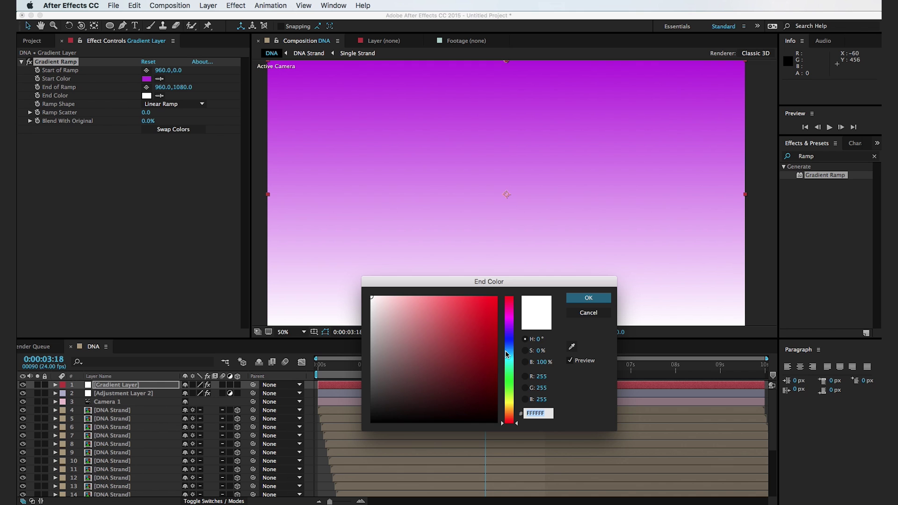
{"action": "left_click", "coordinate": [513, 348]}
{"action": "left_click_drag", "start_coordinate": [462, 358], "coordinate": [467, 324]}
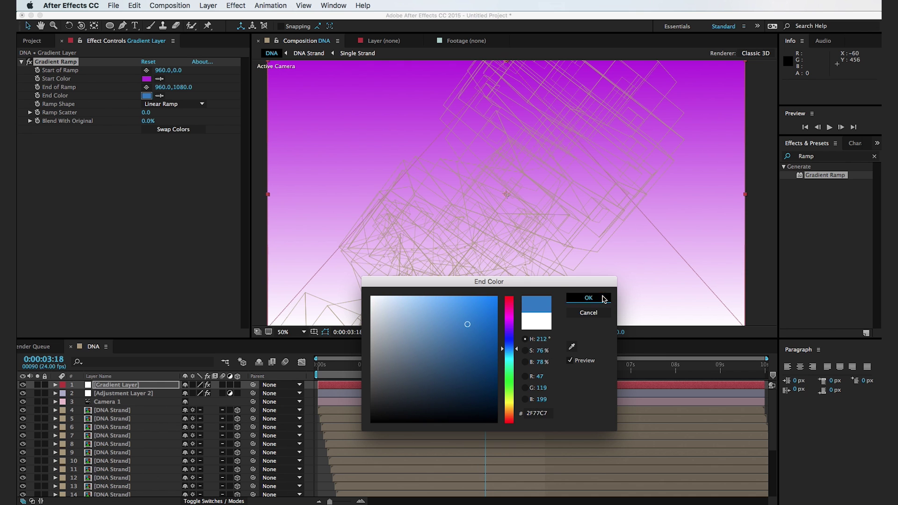
{"action": "left_click", "coordinate": [604, 299]}
Angle the gradient diagonally by placing the ramp start at 1408, 126 and the ramp end at 408, 976
{"action": "left_click", "coordinate": [147, 70]}
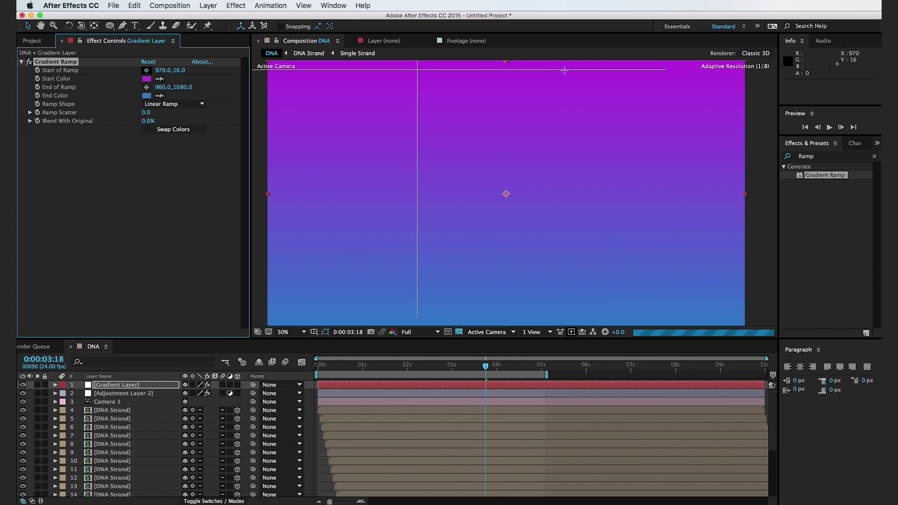
{"action": "left_click", "coordinate": [617, 91]}
{"action": "scroll", "coordinate": [505, 217], "scroll_direction": "down", "scroll_amount": 4}
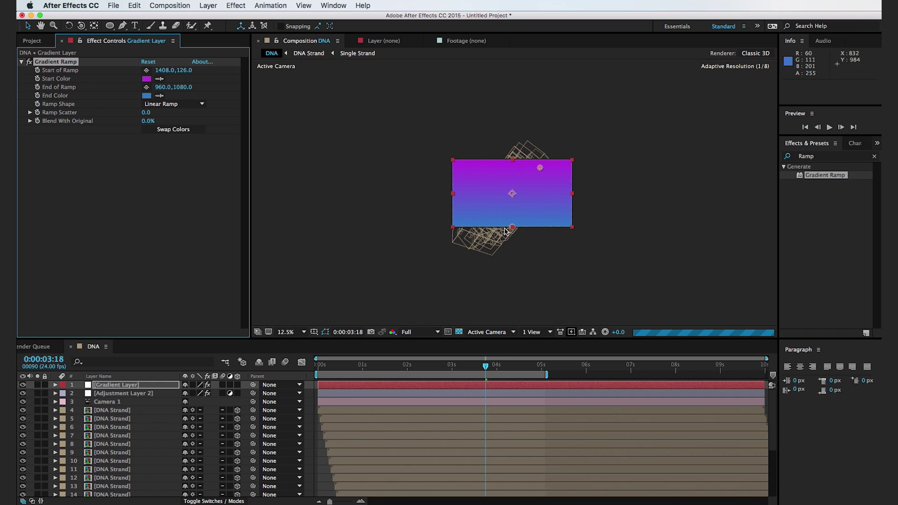
{"action": "left_click_drag", "start_coordinate": [512, 228], "coordinate": [477, 220]}
{"action": "key", "text": "period"}
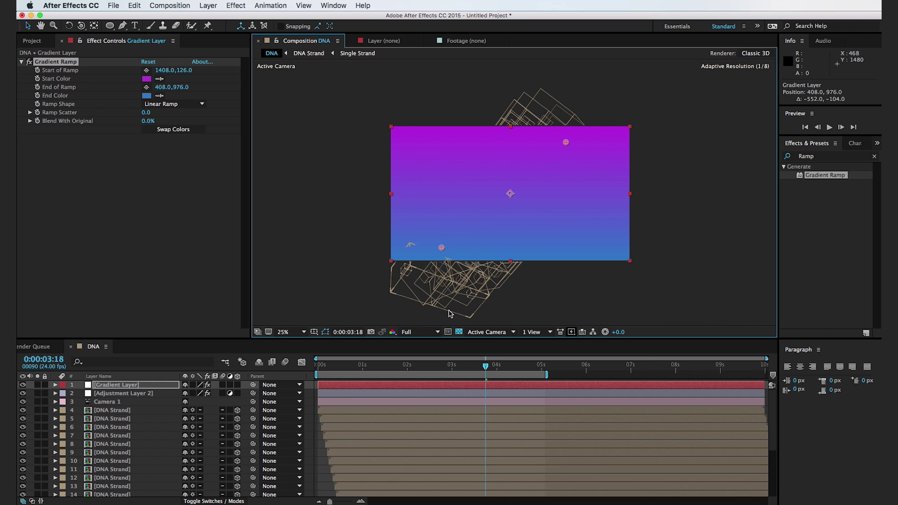
Show the layer modes and set the Gradient Layer's blending mode to Add
{"action": "left_click", "coordinate": [213, 501]}
{"action": "left_click", "coordinate": [198, 384]}
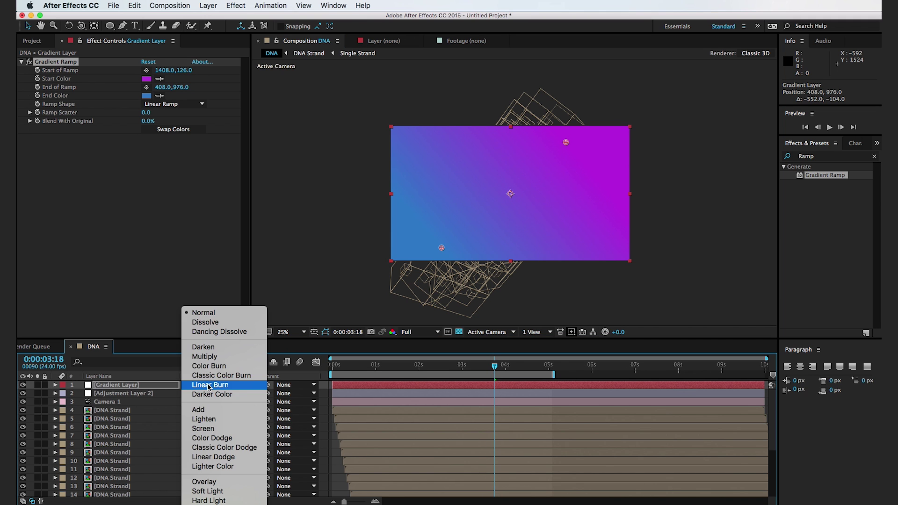
{"action": "left_click", "coordinate": [206, 409]}
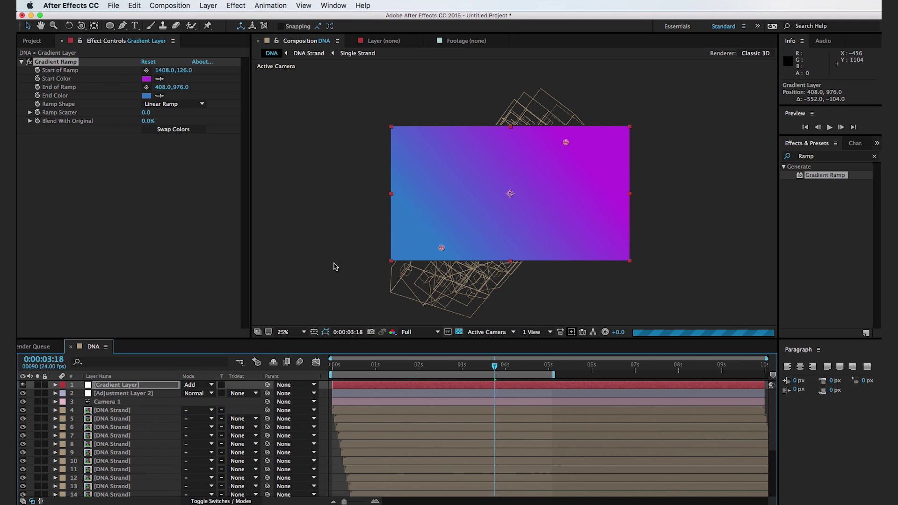
{"action": "key", "text": "period"}
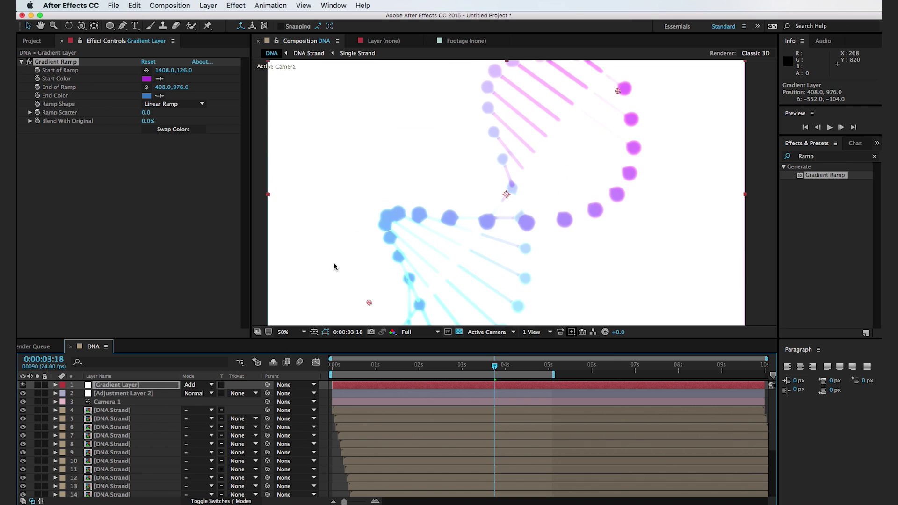
{"action": "key", "text": "comma"}
{"action": "key", "text": "period"}
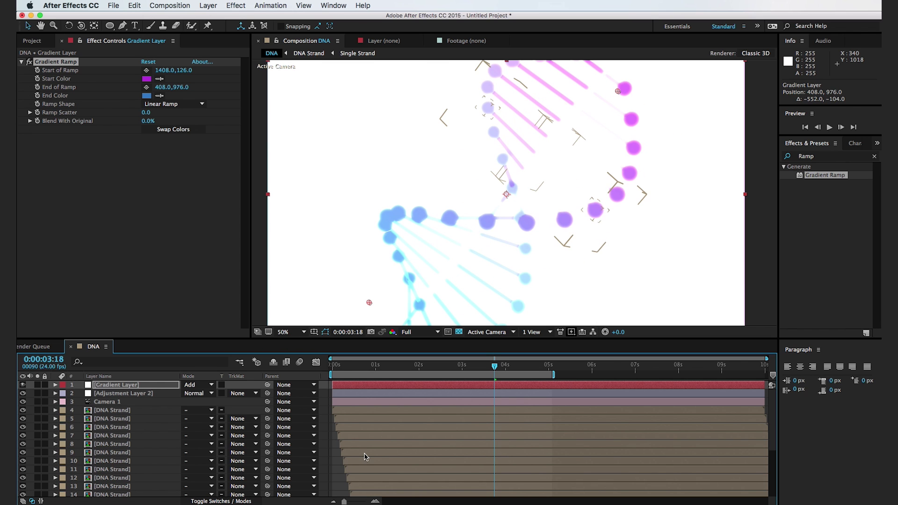
Set the Gradient Layer's opacity to 40% and preview the animation from 0:00:00:00
{"action": "left_click", "coordinate": [153, 386]}
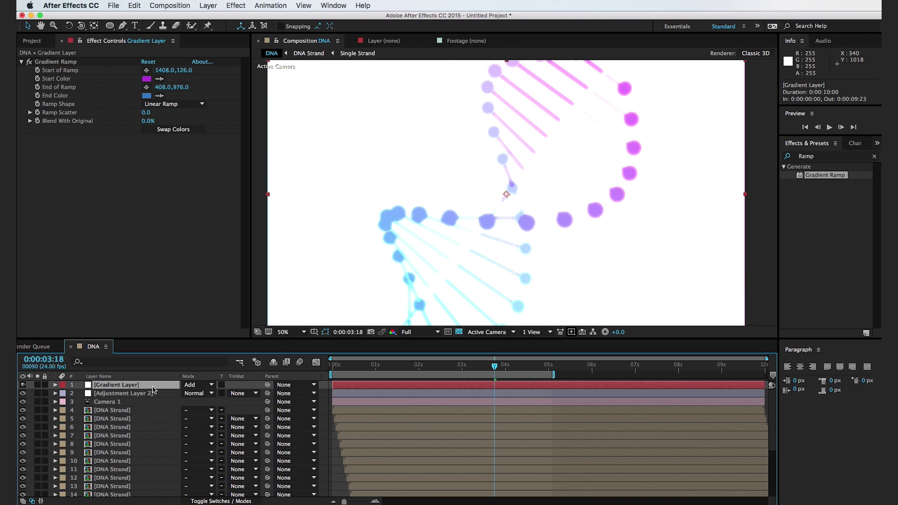
{"action": "key", "text": "t"}
{"action": "left_click_drag", "start_coordinate": [187, 396], "coordinate": [156, 396]}
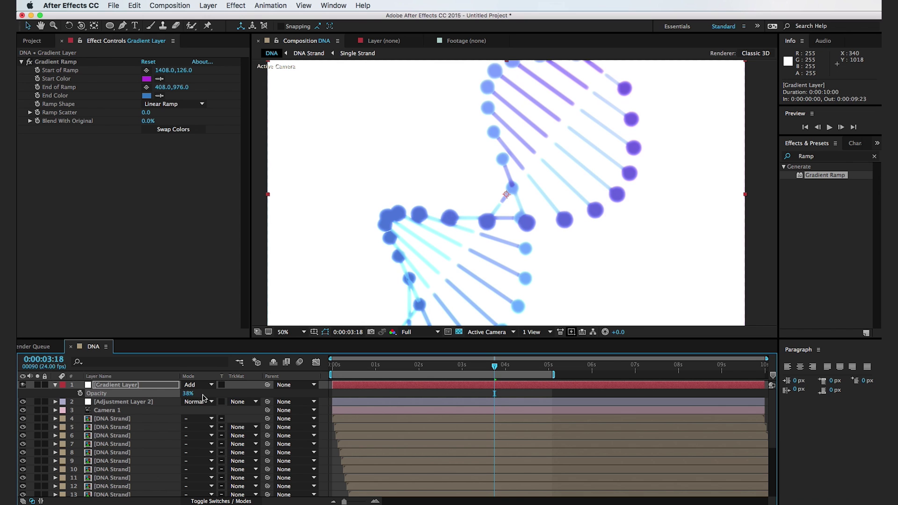
{"action": "left_click", "coordinate": [188, 393]}
{"action": "key", "text": "Return"}
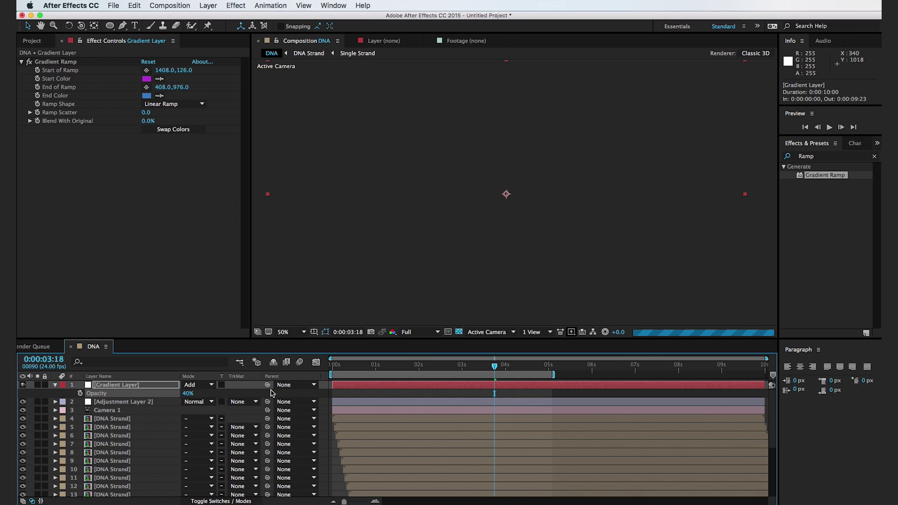
{"action": "left_click", "coordinate": [333, 365]}
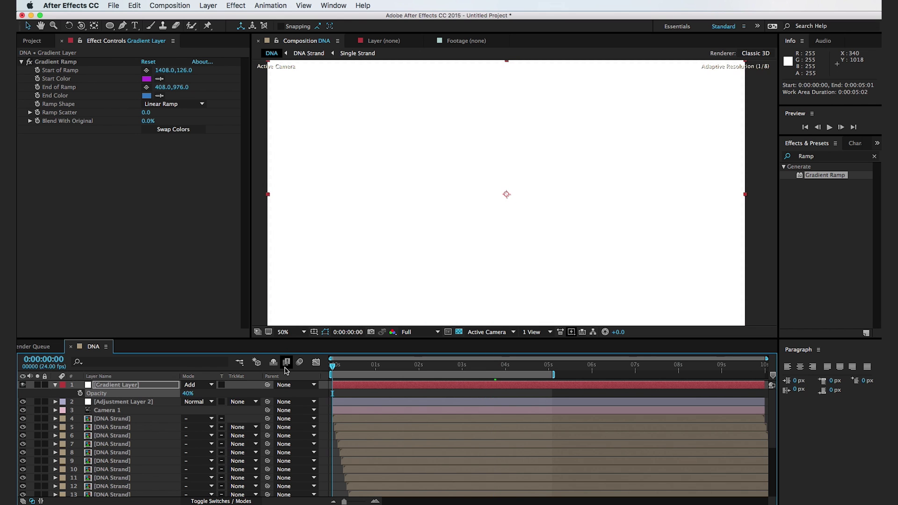
{"action": "key", "text": "space"}
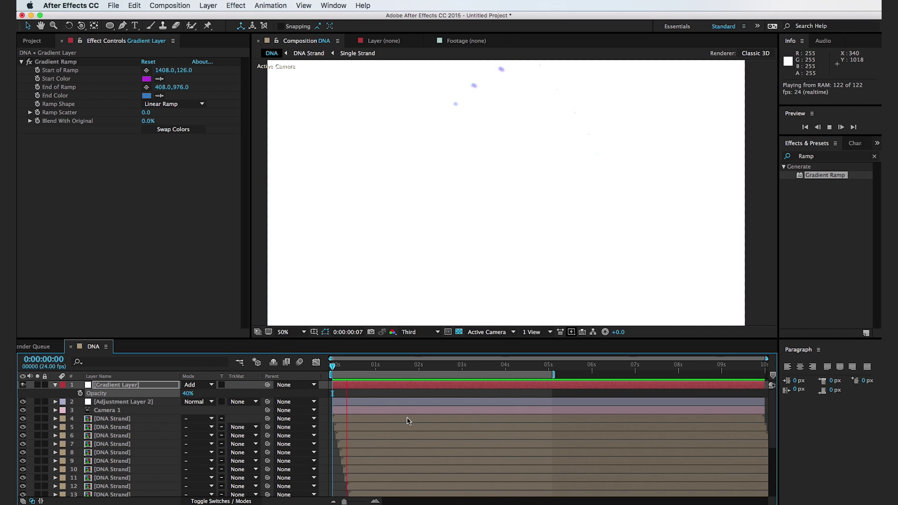